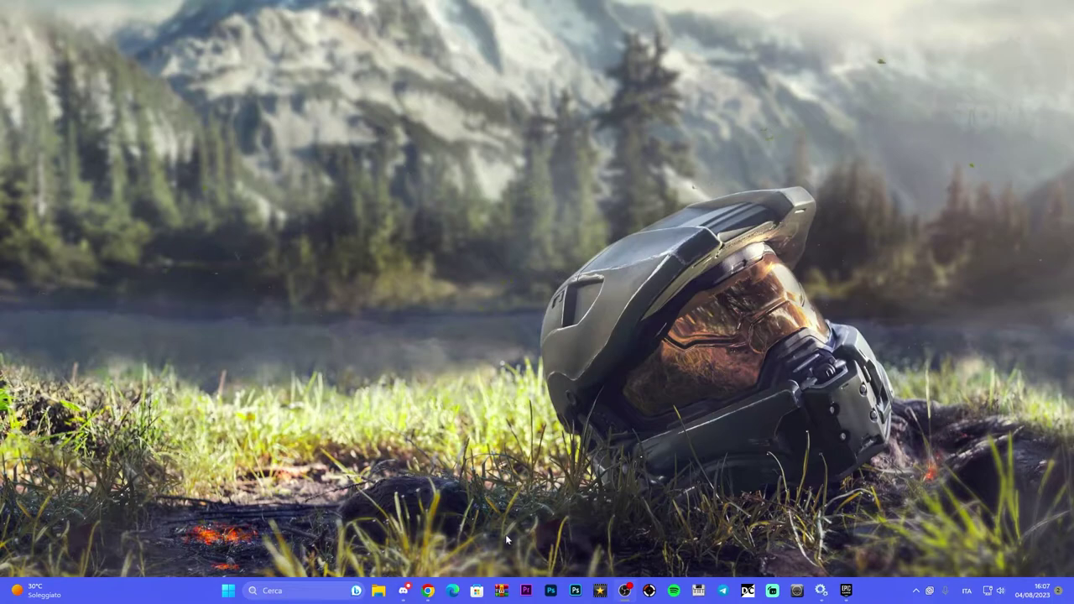
# Search Windows for "servizi" and open the Services console.
pyautogui.click(297, 591)
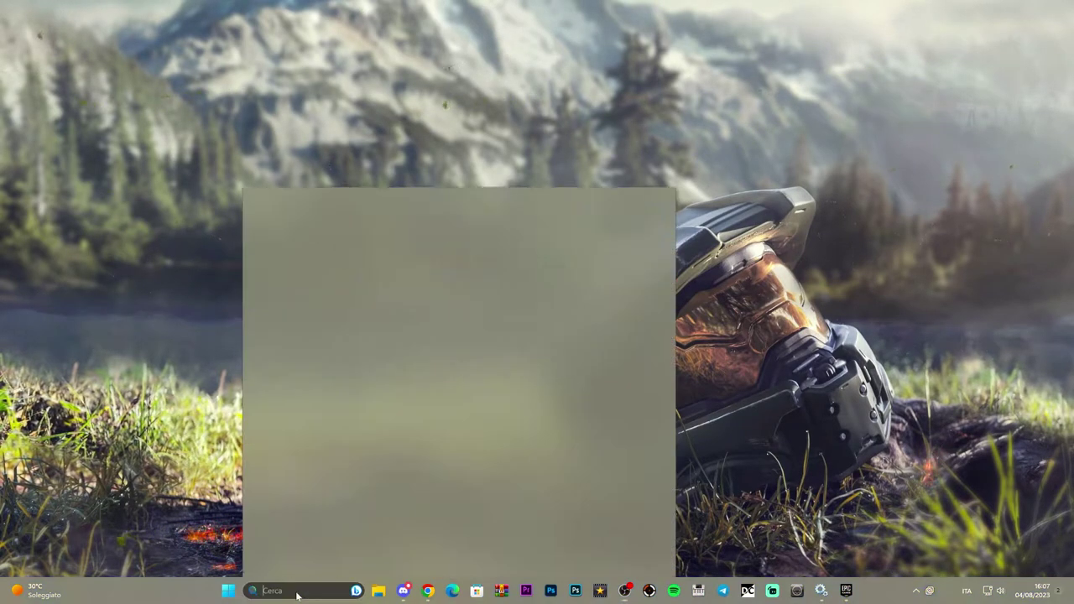
pyautogui.write('servizi')
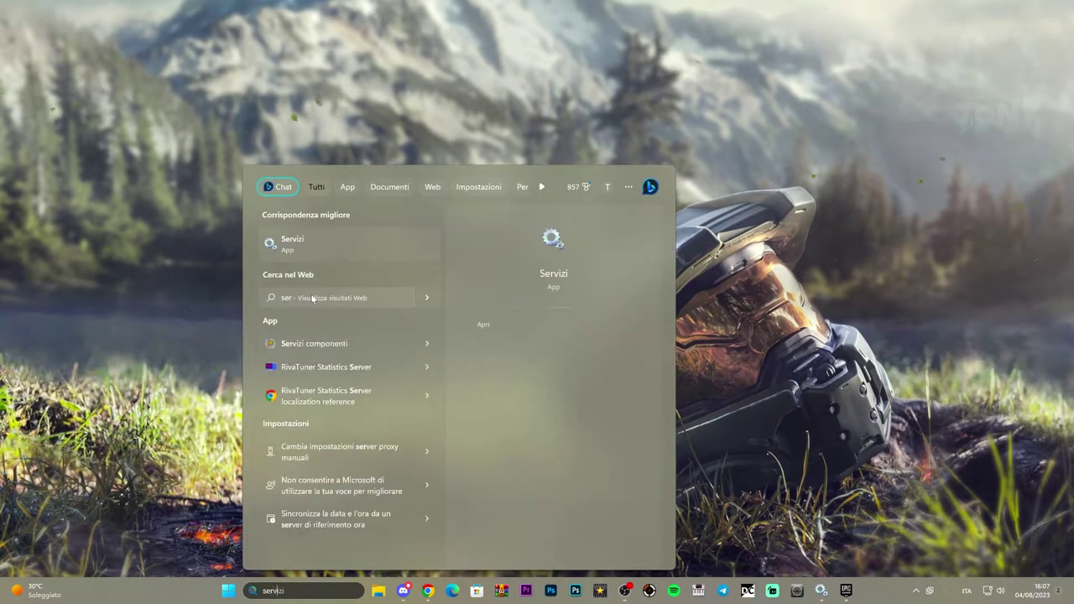
pyautogui.press('Return')
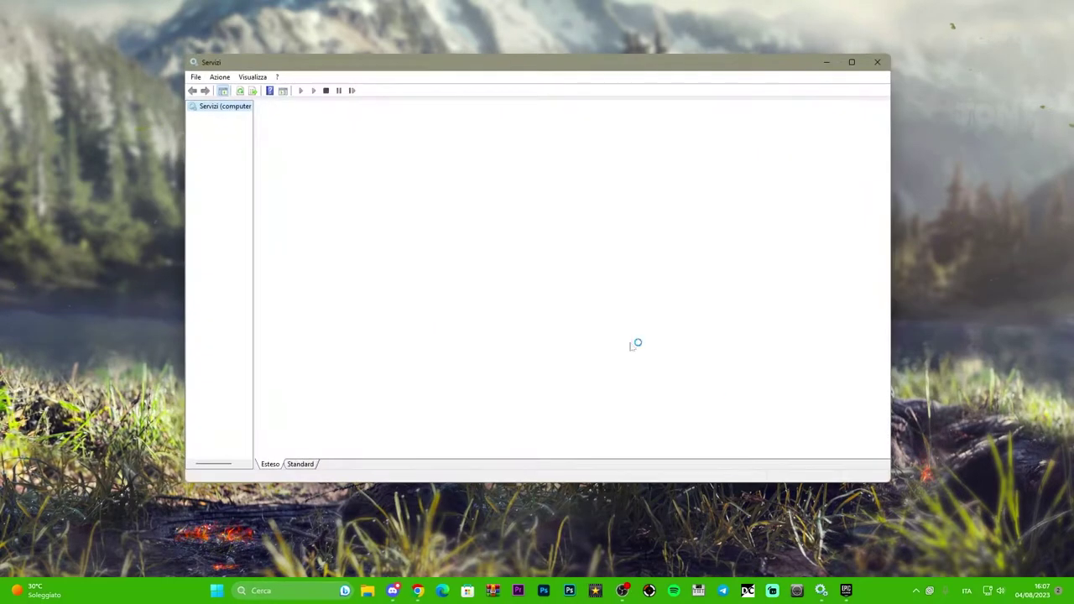
pyautogui.moveTo(501, 67); pyautogui.dragTo(506, 70)
# Find Epic Online Services in the list of services and open its properties.
pyautogui.scroll(-20, 565, 289)
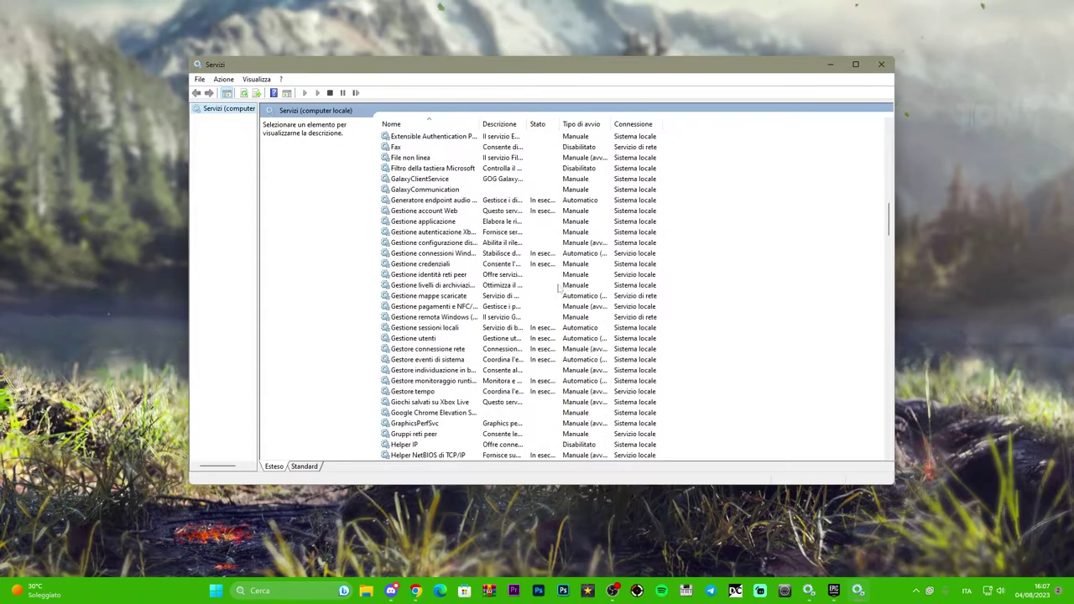
pyautogui.scroll(5, 557, 288)
pyautogui.scroll(-8, 556, 288)
pyautogui.scroll(-20, 557, 288)
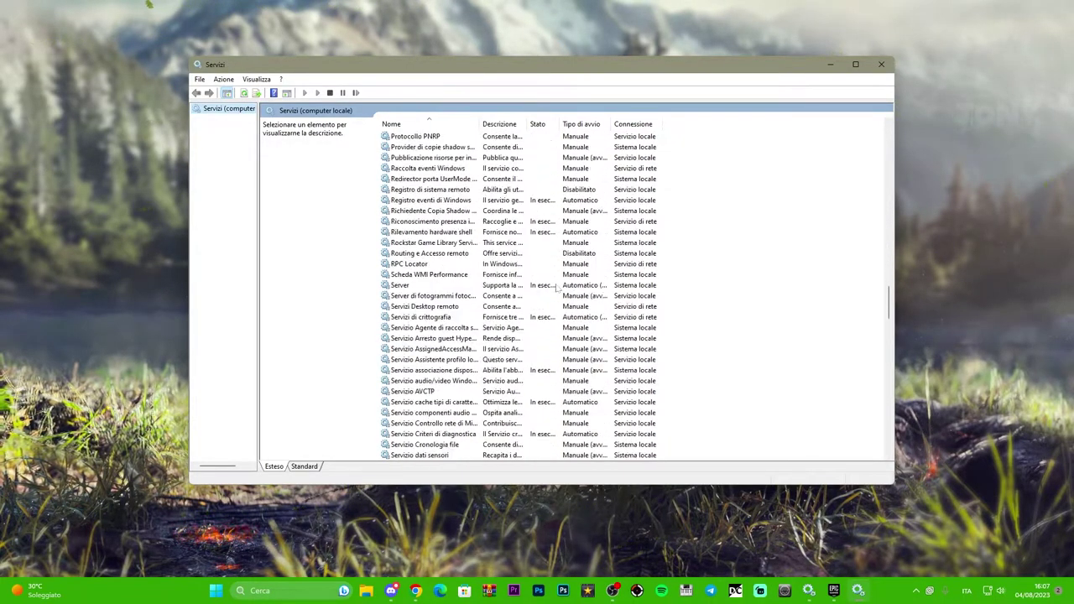
pyautogui.scroll(-20, 557, 288)
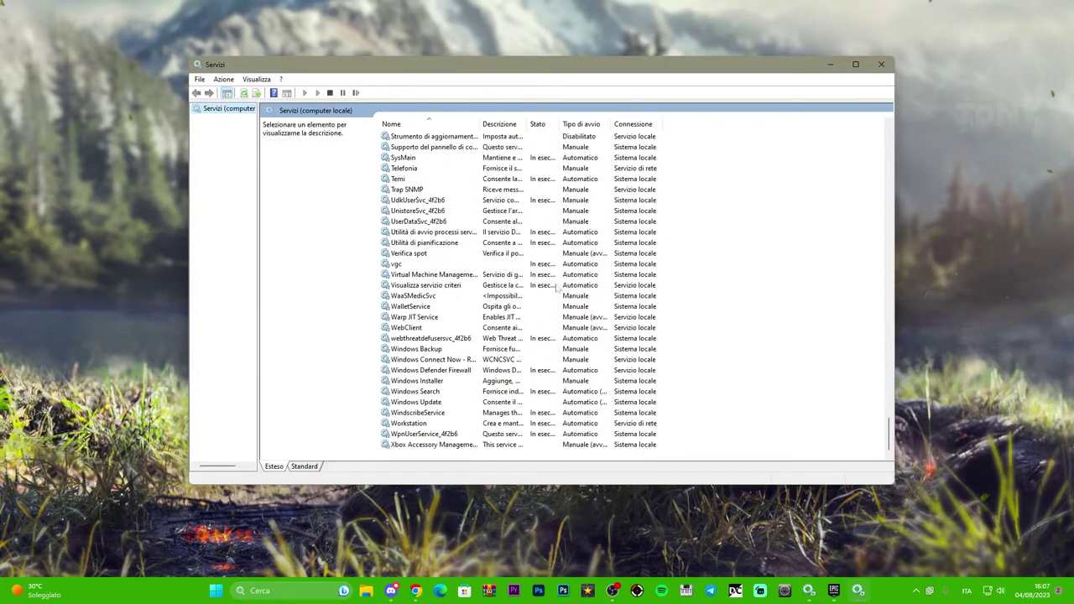
pyautogui.scroll(20, 558, 288)
pyautogui.scroll(-2, 558, 288)
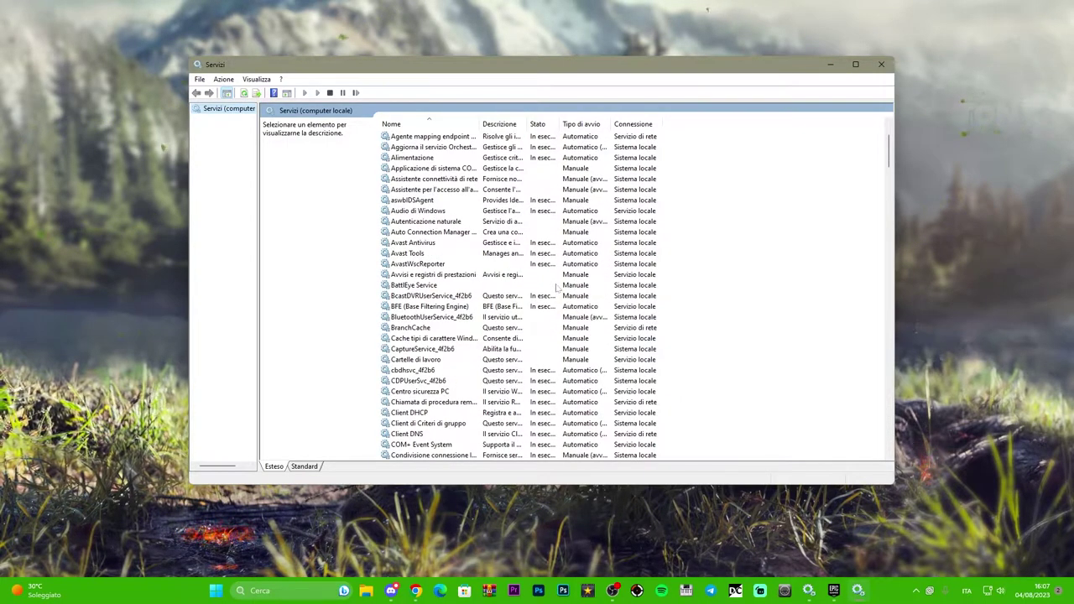
pyautogui.scroll(-2, 556, 288)
pyautogui.scroll(-9, 443, 238)
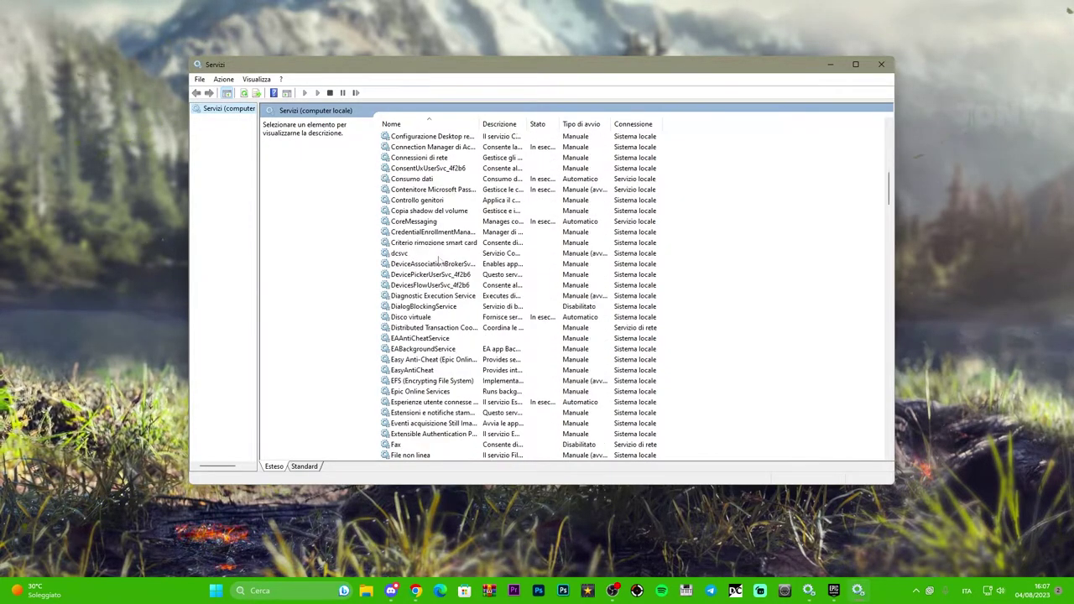
pyautogui.click(431, 393)
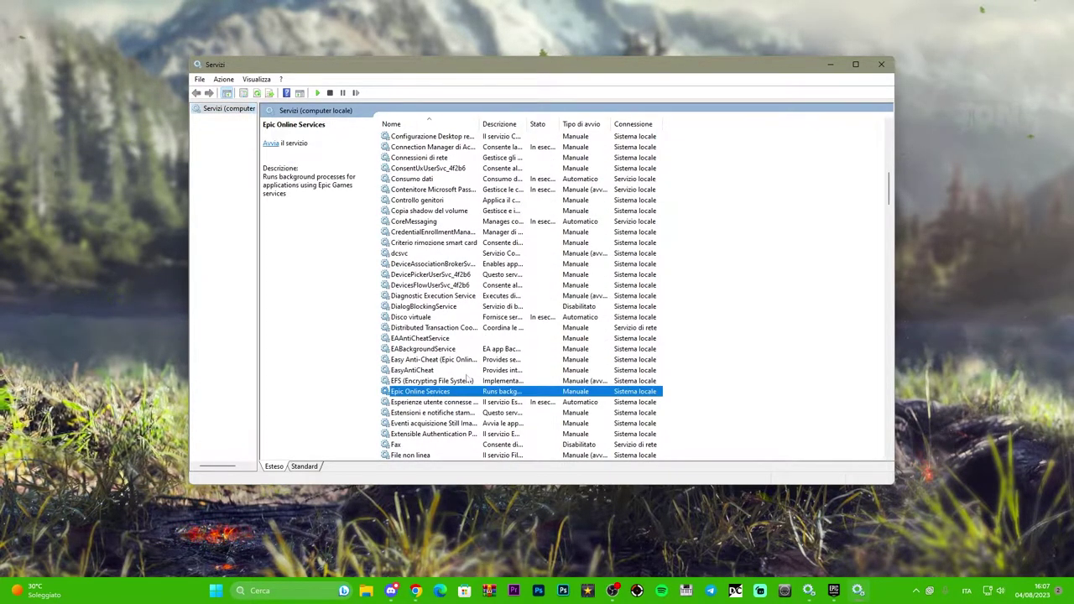
pyautogui.scroll(-2, 467, 378)
pyautogui.doubleClick(460, 318)
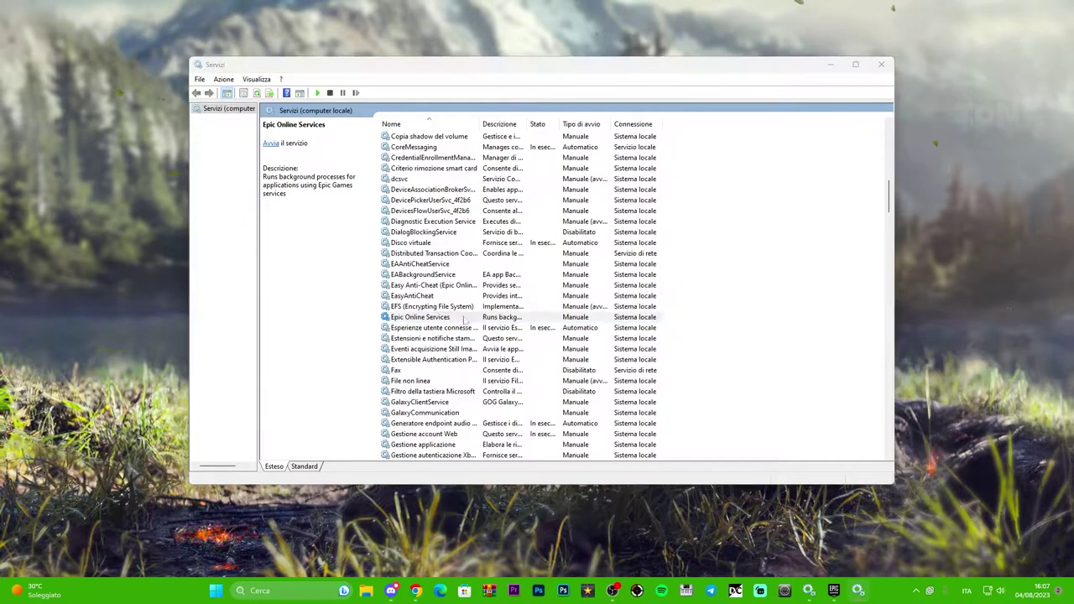
# Set the Epic Online Services startup type to Automatico, start the service and apply the changes.
pyautogui.click(518, 258)
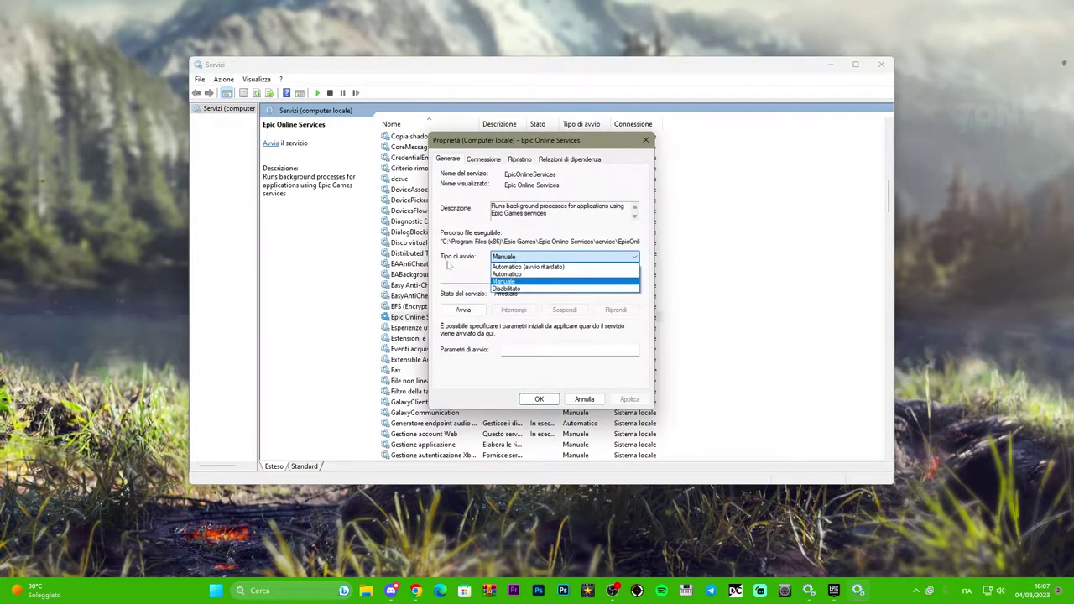
pyautogui.click(512, 273)
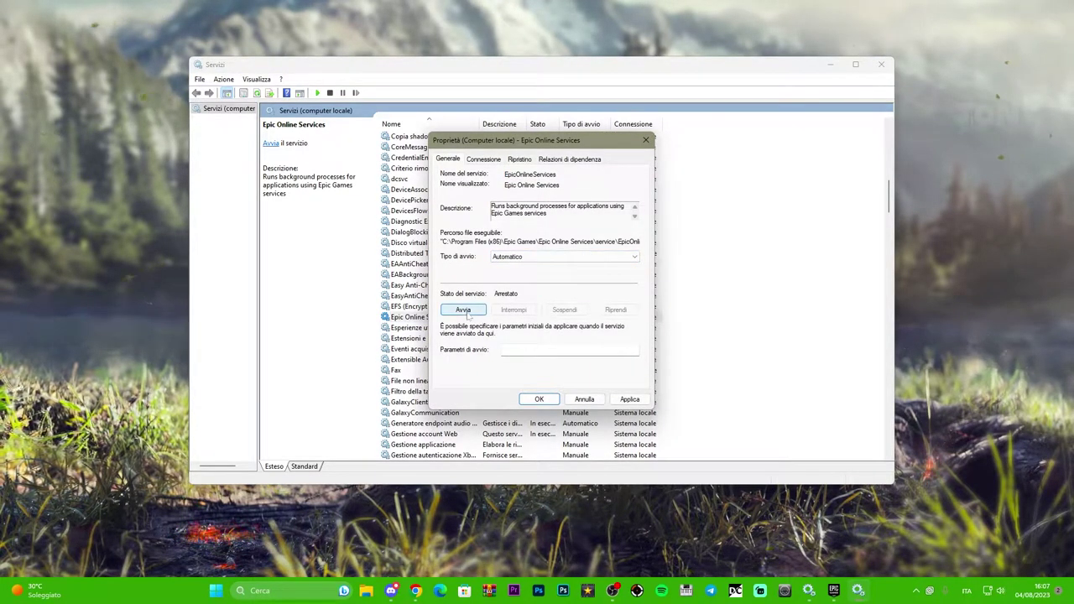
pyautogui.click(464, 310)
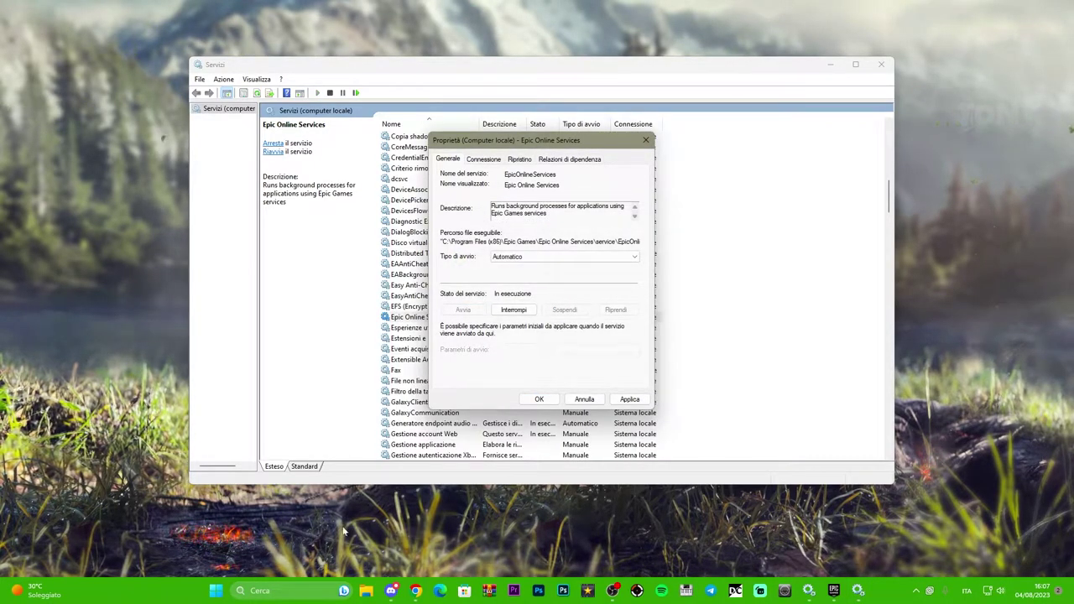
pyautogui.click(629, 400)
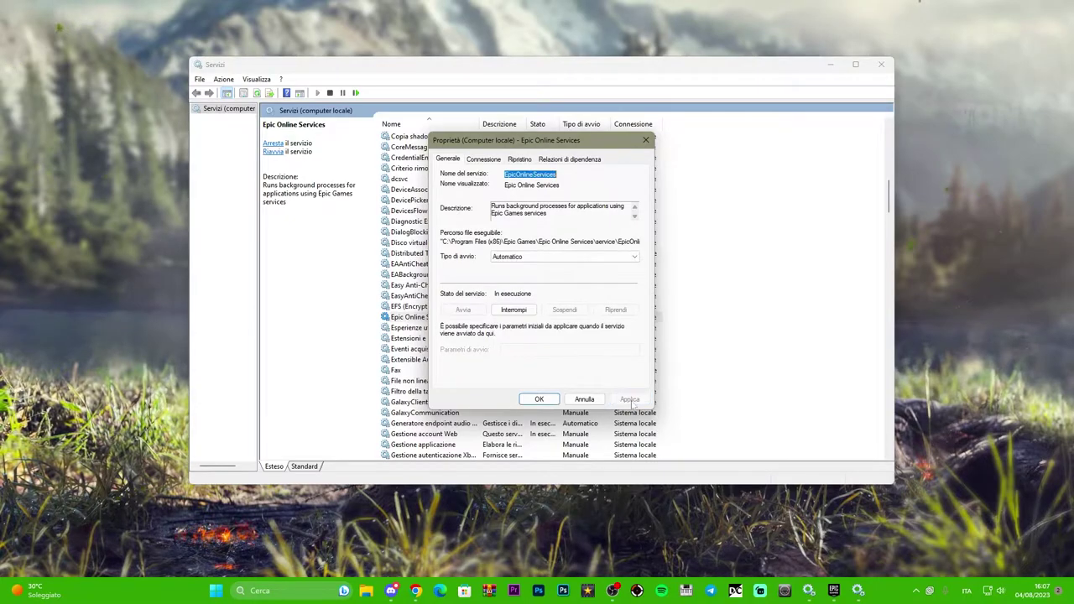
pyautogui.click(547, 403)
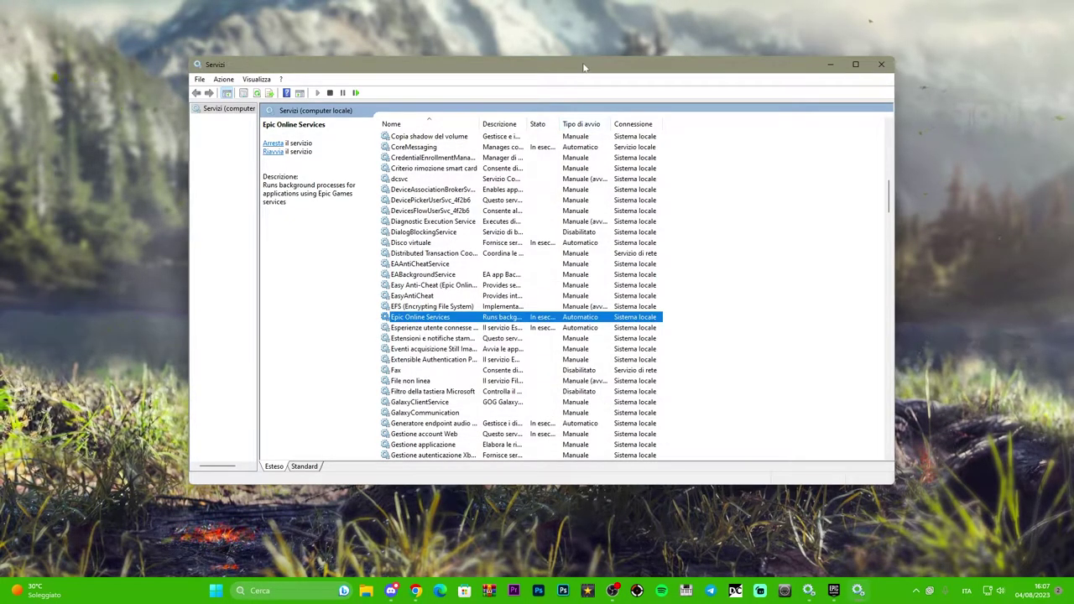
# Close the Services console and return to the desktop.
pyautogui.moveTo(723, 65); pyautogui.dragTo(682, 70)
pyautogui.click(838, 81)
pyautogui.rightClick(466, 195)
pyautogui.click(498, 242)
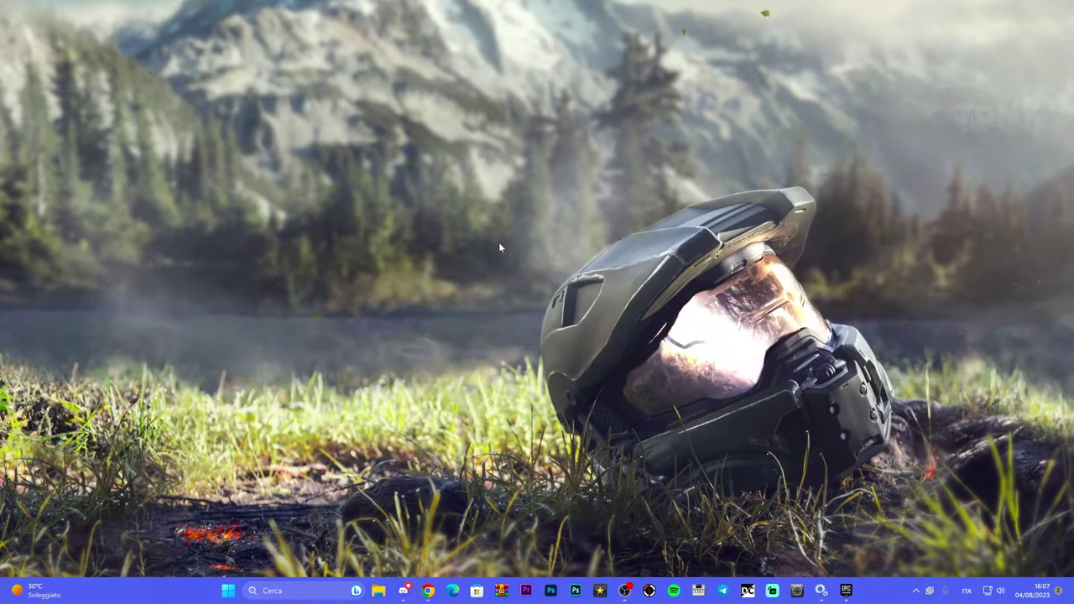
# Open Windows Defender Firewall, go to its advanced settings and show the firewall properties.
pyautogui.click(285, 591)
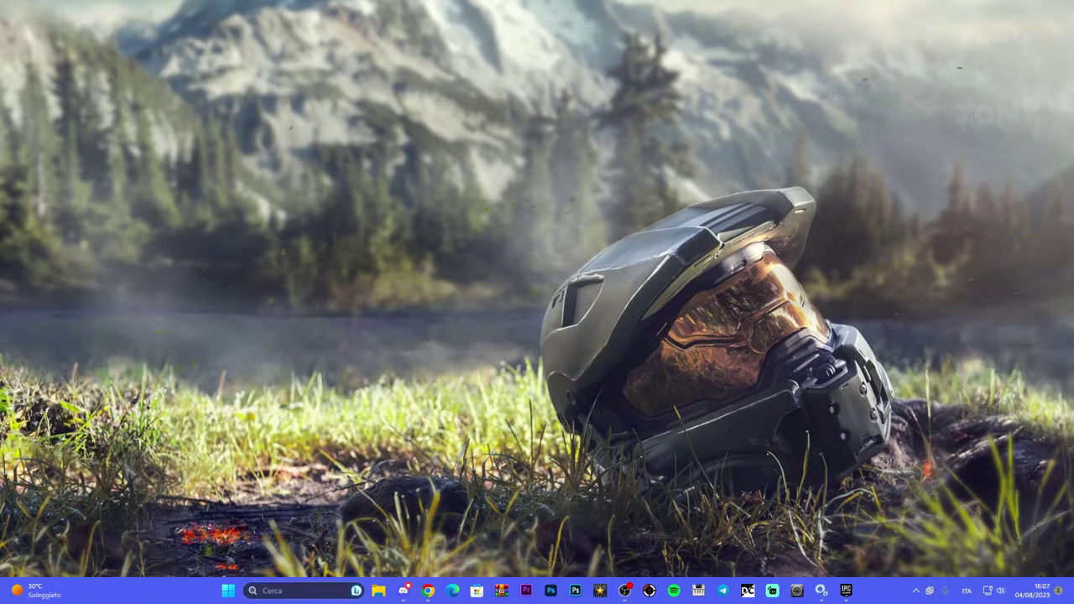
pyautogui.write('windows PowerShell')
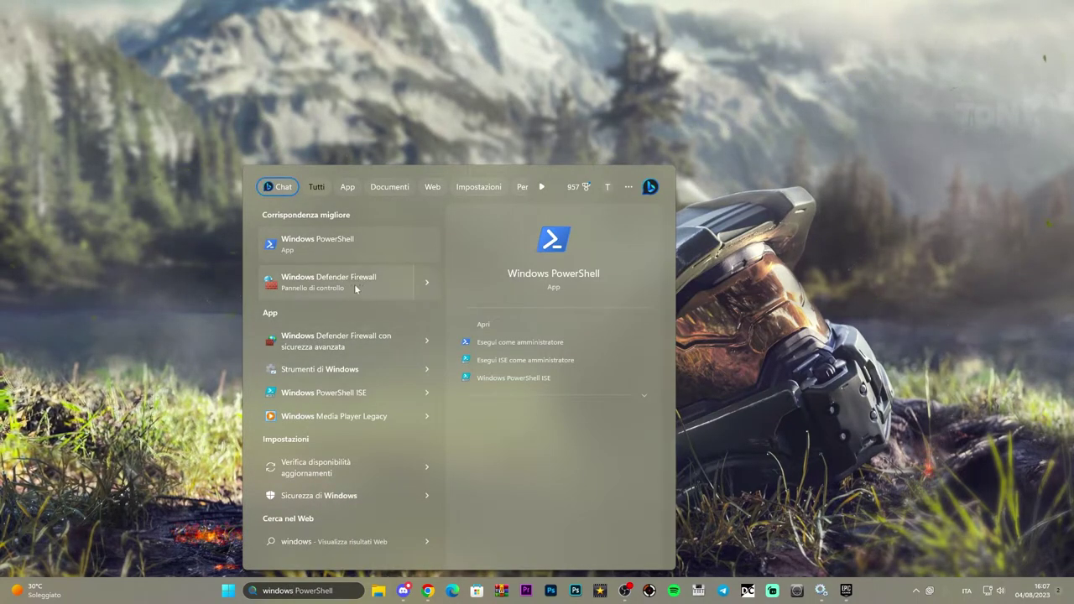
pyautogui.click(426, 284)
pyautogui.click(373, 276)
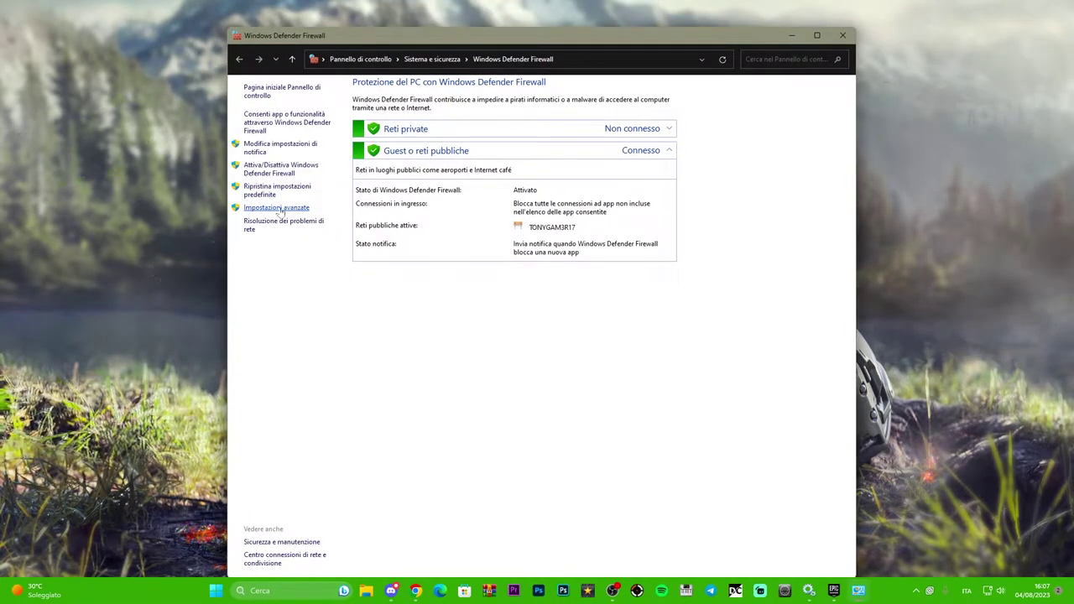
pyautogui.click(281, 210)
pyautogui.click(61, 35)
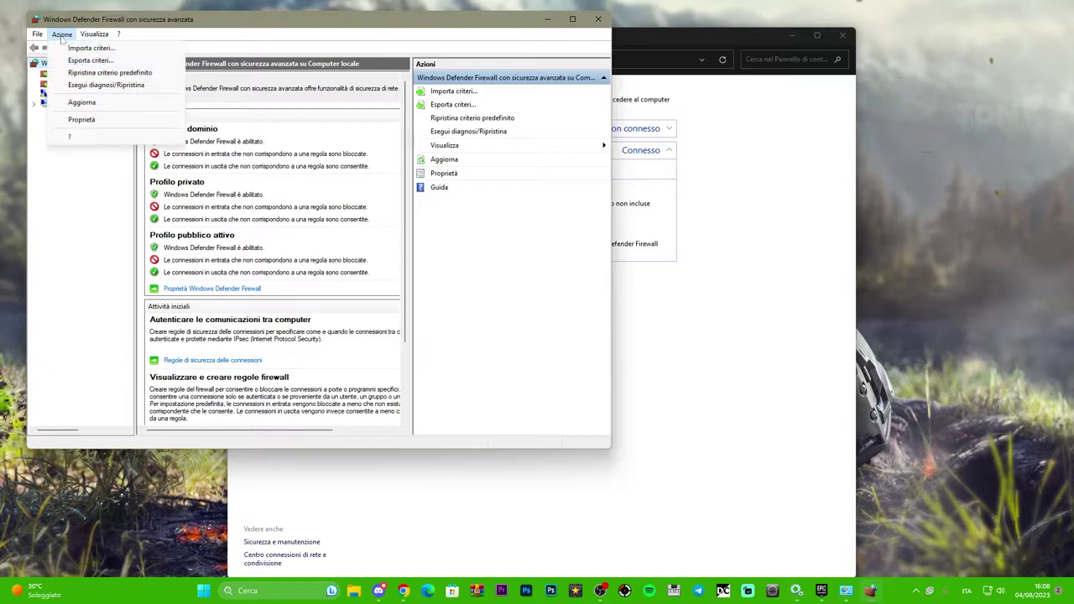
pyautogui.click(76, 122)
# Review the firewall state settings across the domain, private and public profiles and the IPSec settings.
pyautogui.hotkey('ctrl', 'Tab')
pyautogui.hotkey('ctrl', 'Tab')
pyautogui.hotkey('ctrl', 'Tab')
pyautogui.click(238, 131)
pyautogui.click(344, 172)
pyautogui.click(267, 154)
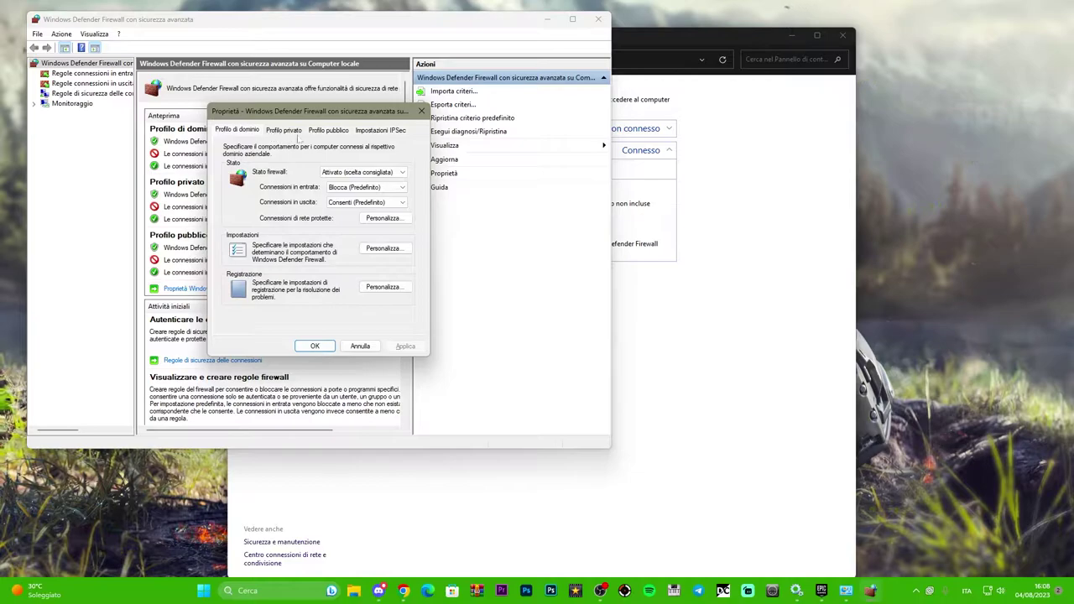
pyautogui.click(371, 132)
pyautogui.click(252, 131)
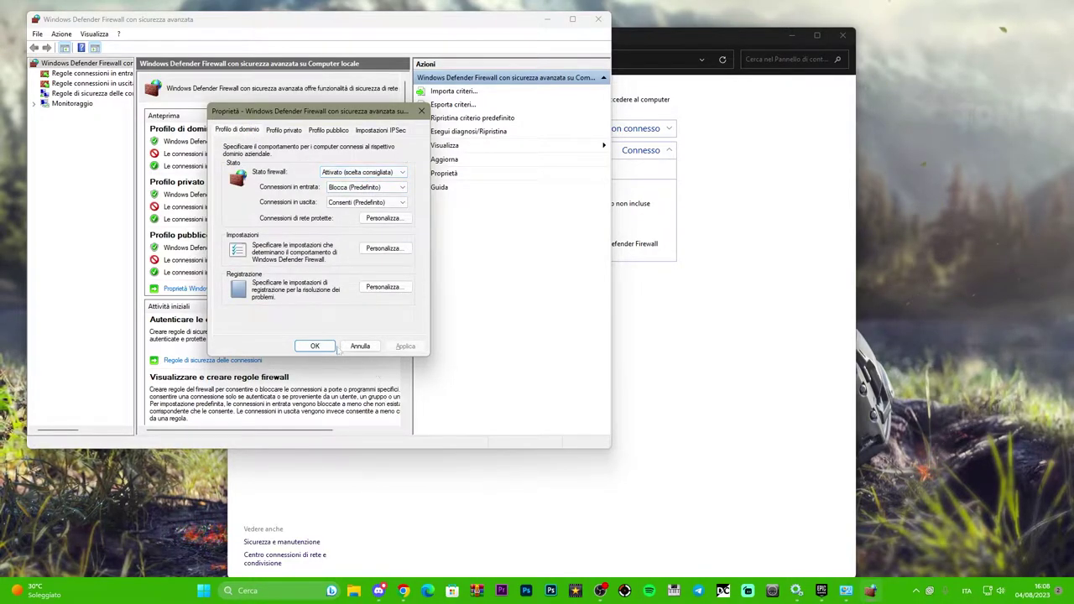
# Cancel the firewall properties and close both firewall windows.
pyautogui.click(359, 346)
pyautogui.click(598, 18)
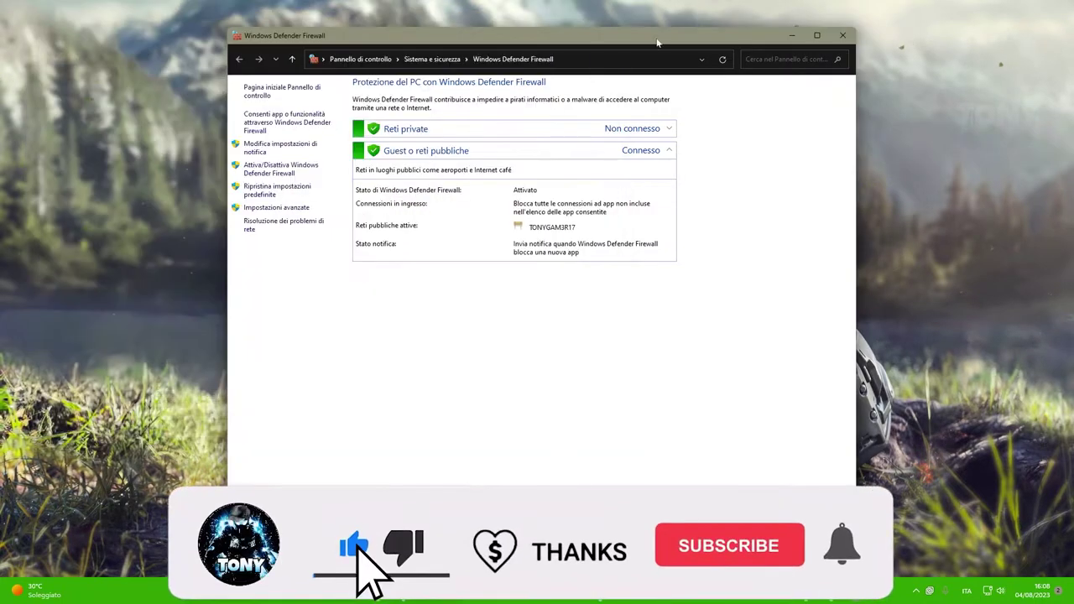
pyautogui.click(842, 37)
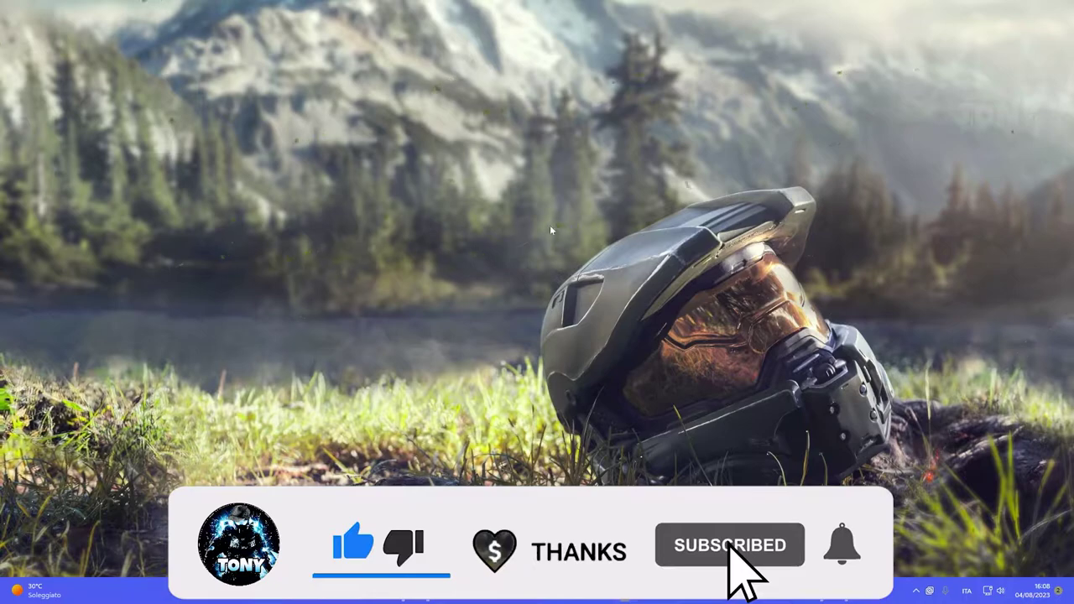
# Show the desktop icons and move the Epic Games Launcher shortcut to an empty area near the desktop's centre.
pyautogui.rightClick(481, 242)
pyautogui.moveTo(520, 247)
pyautogui.click(697, 344)
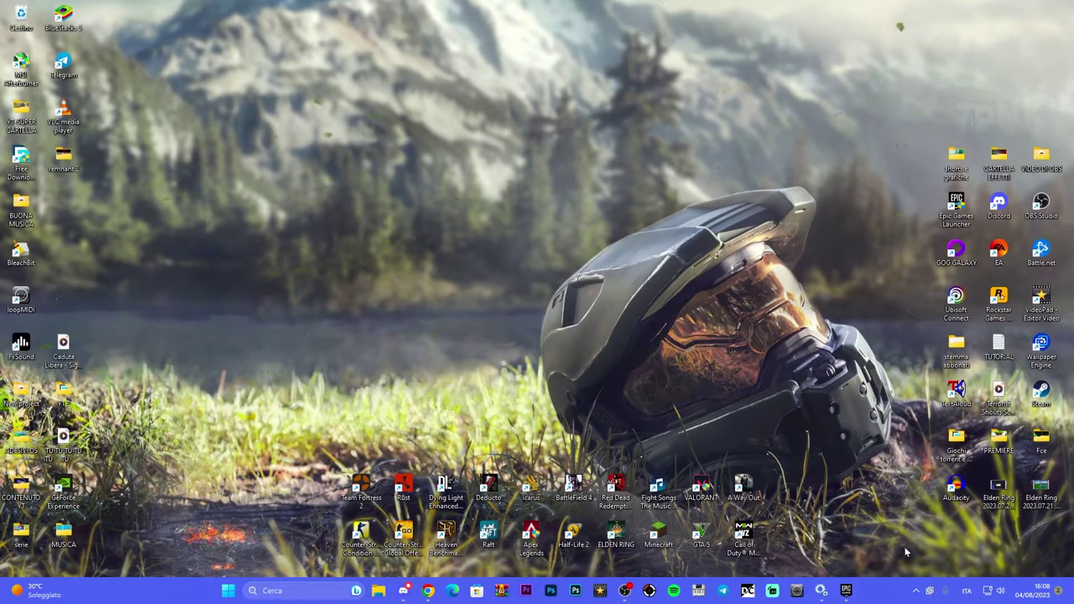
pyautogui.moveTo(956, 208); pyautogui.dragTo(532, 210)
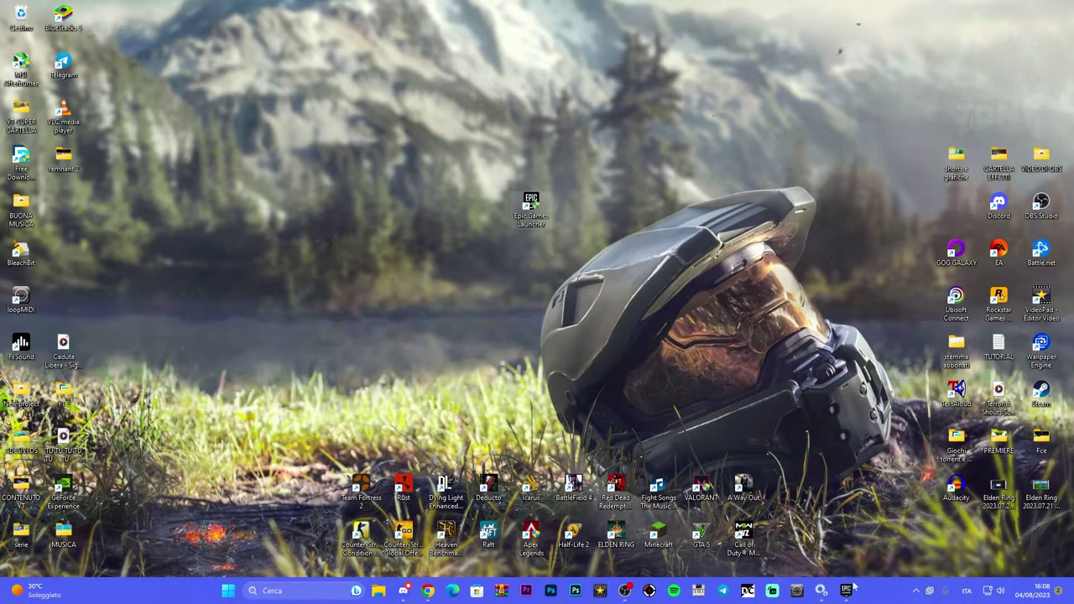
# Quit the Epic Games Launcher running in the background.
pyautogui.moveTo(851, 593)
pyautogui.click(916, 590)
pyautogui.rightClick(928, 493)
pyautogui.click(953, 490)
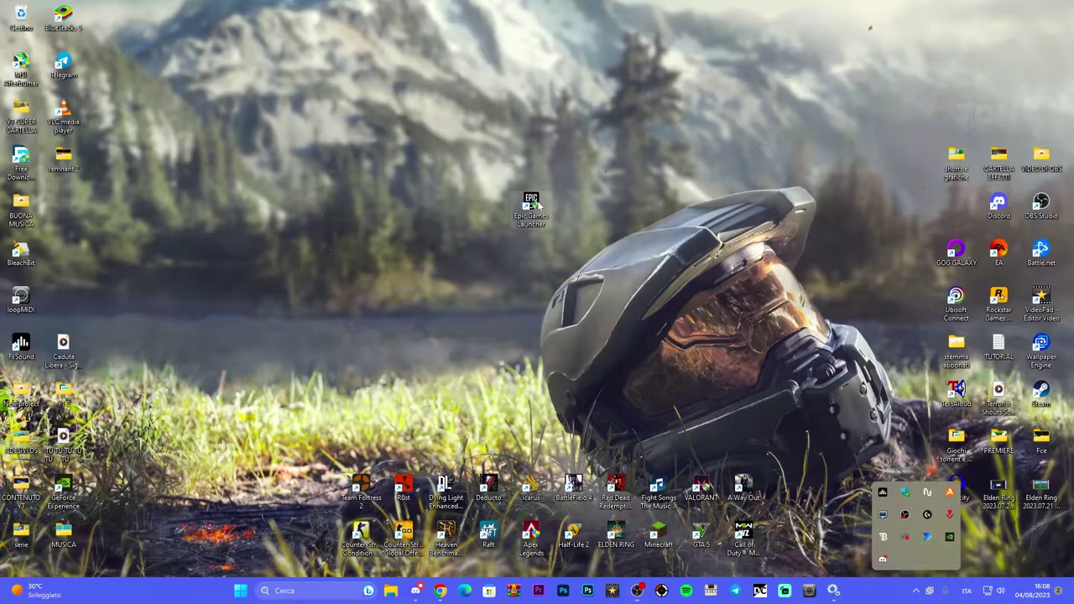
# Open the compatibility properties of the Epic Games Launcher shortcut and move the dialog clear of the icon.
pyautogui.rightClick(536, 205)
pyautogui.click(598, 410)
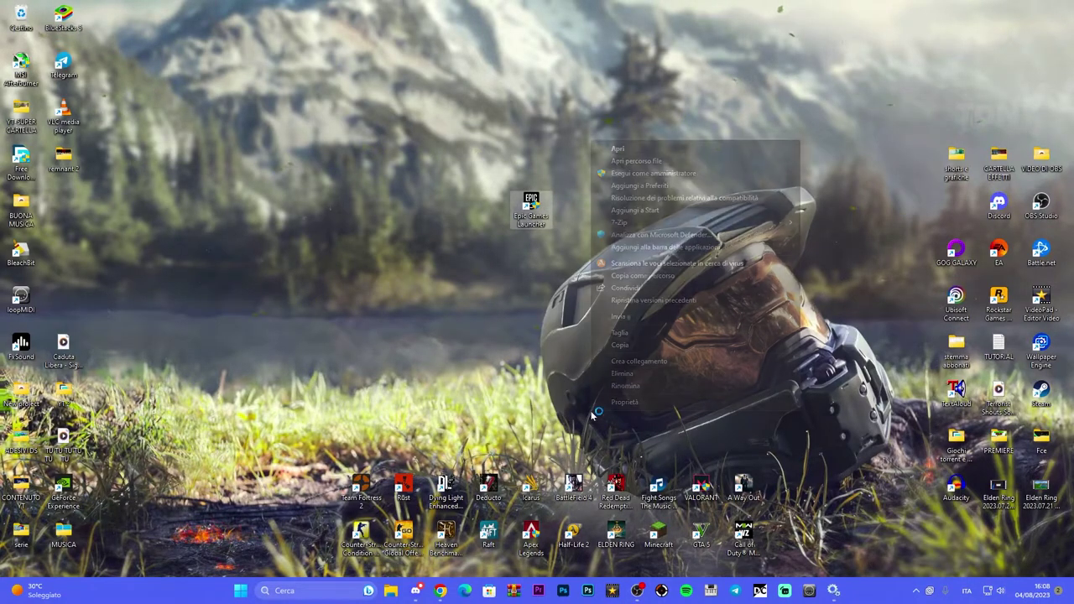
pyautogui.click(642, 404)
pyautogui.moveTo(710, 265); pyautogui.dragTo(506, 188)
pyautogui.click(561, 204)
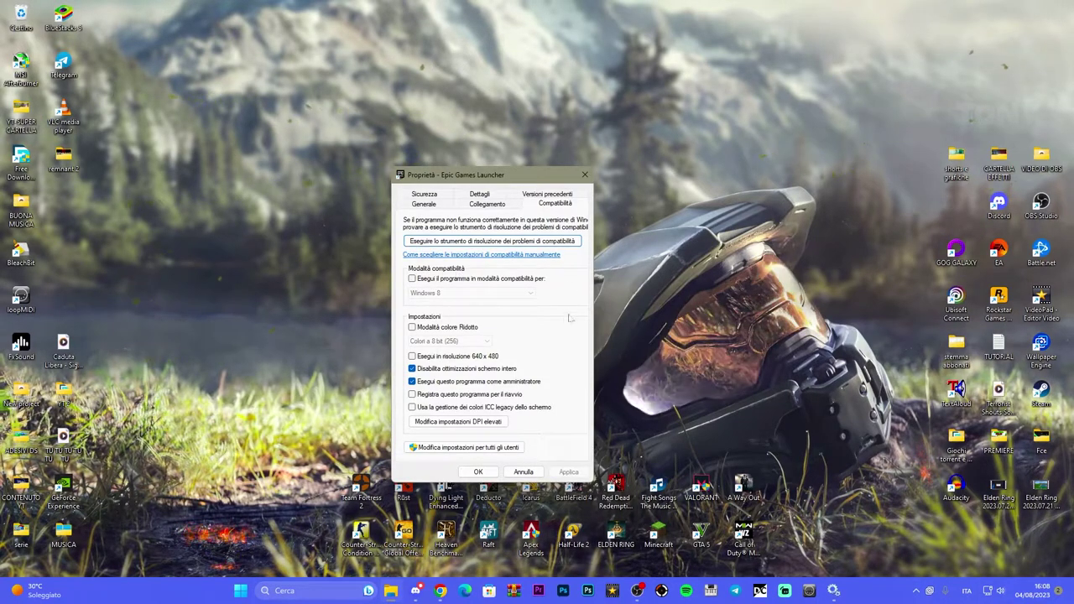
pyautogui.moveTo(521, 179); pyautogui.dragTo(446, 172)
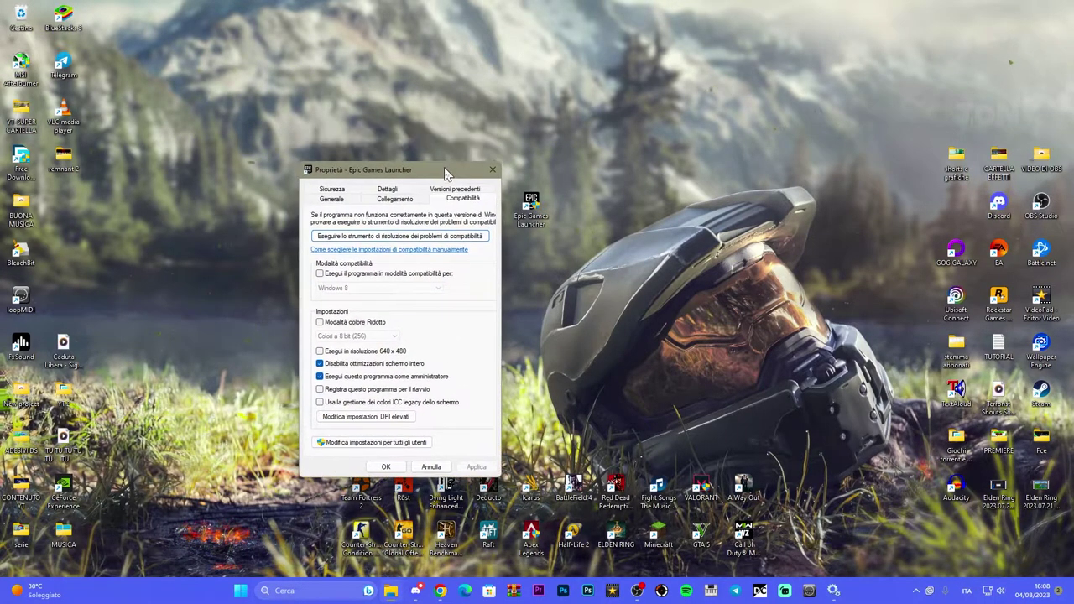
# Try enabling compatibility mode for the launcher, choosing Windows 7 and then Windows 8.
pyautogui.click(320, 274)
pyautogui.click(377, 288)
pyautogui.click(340, 353)
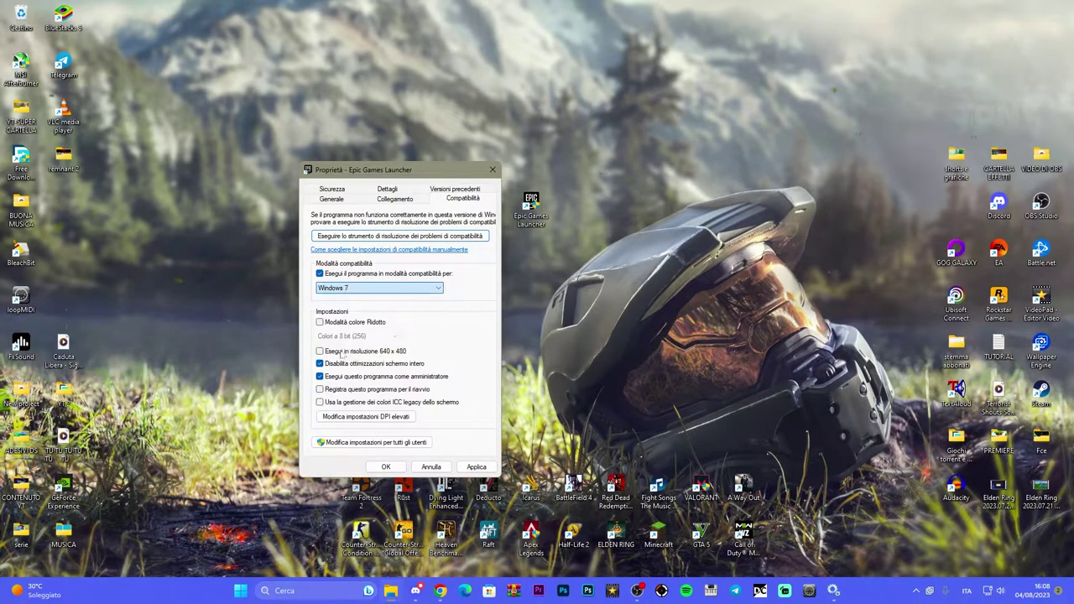
pyautogui.click(361, 288)
pyautogui.click(336, 356)
pyautogui.click(352, 287)
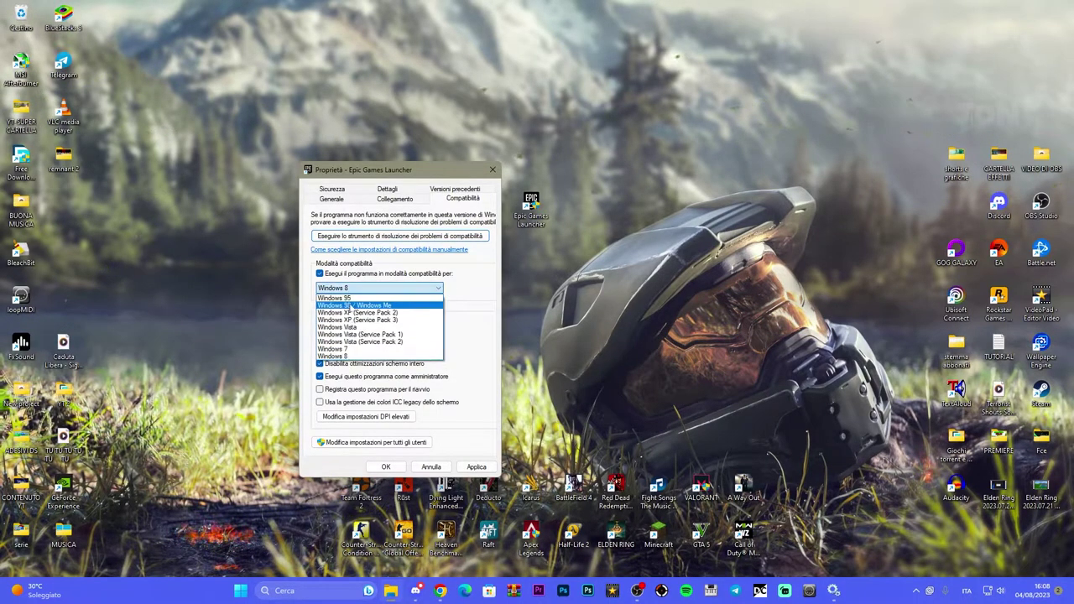
pyautogui.click(360, 288)
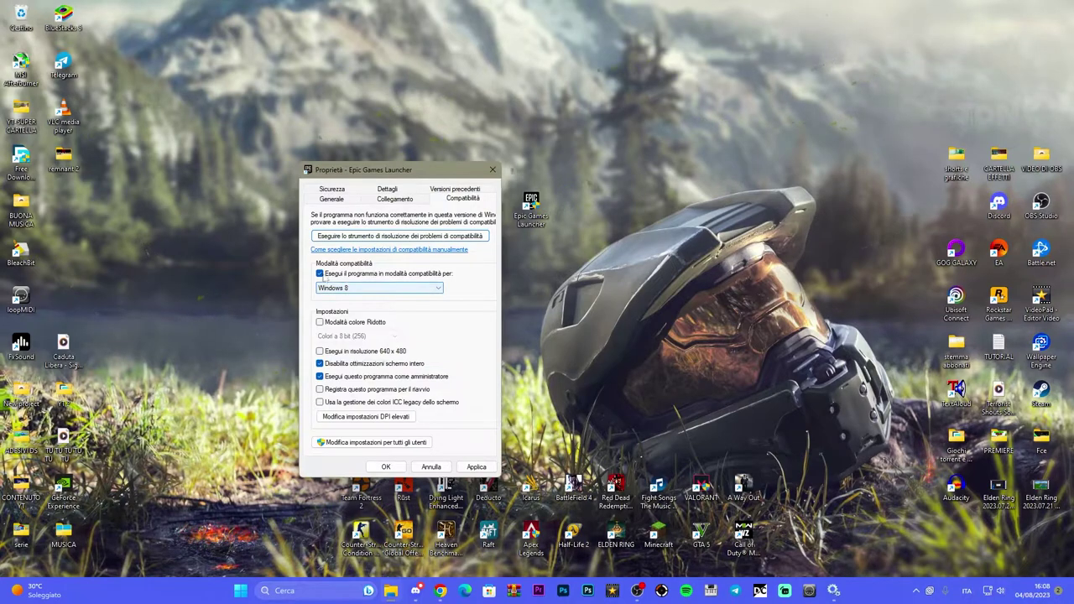
# Apply the launcher properties with compatibility mode off and run-as-administrator on, and return the shortcut to its place above GOG GALAXY.
pyautogui.moveTo(391, 174); pyautogui.dragTo(382, 141)
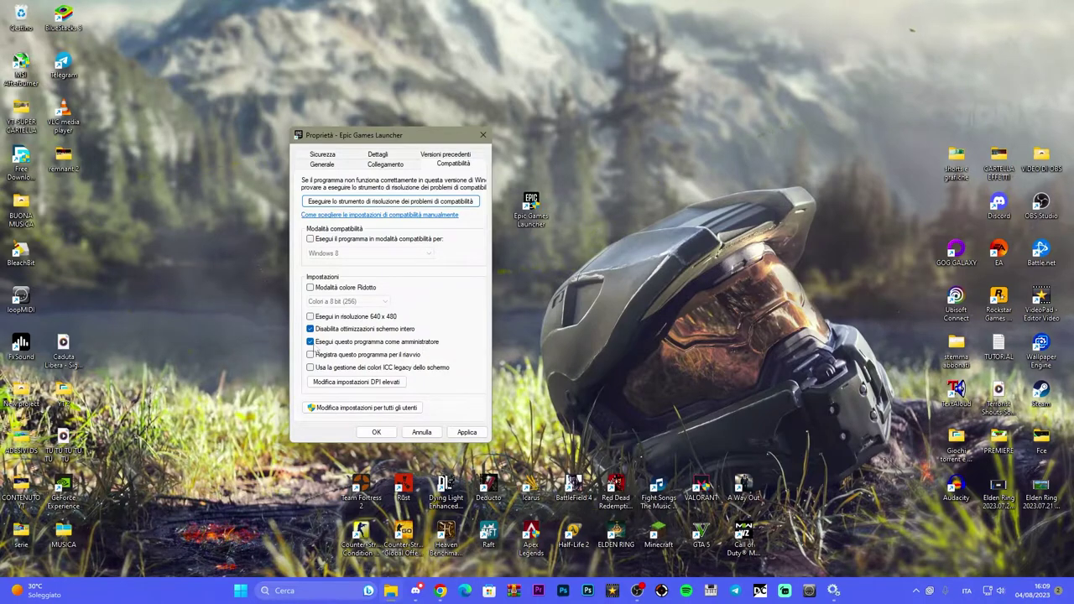
pyautogui.click(311, 342)
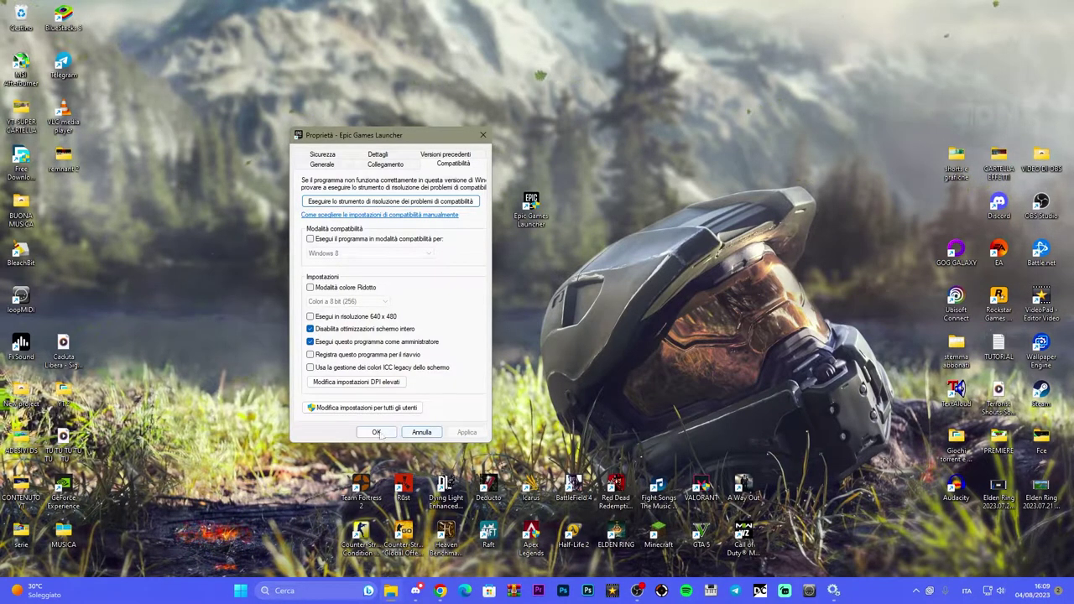
pyautogui.click(375, 432)
pyautogui.moveTo(538, 208); pyautogui.dragTo(964, 216)
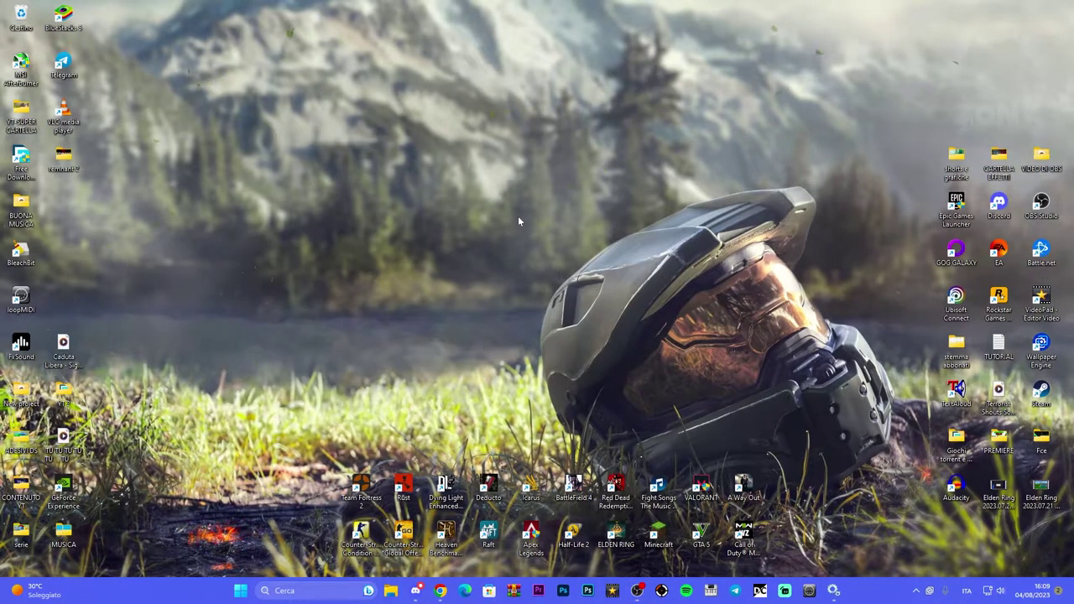
# Find the Run app (Esegui) with Windows search and use it to open the %appdata% folder.
pyautogui.click(311, 592)
pyautogui.write('esegui')
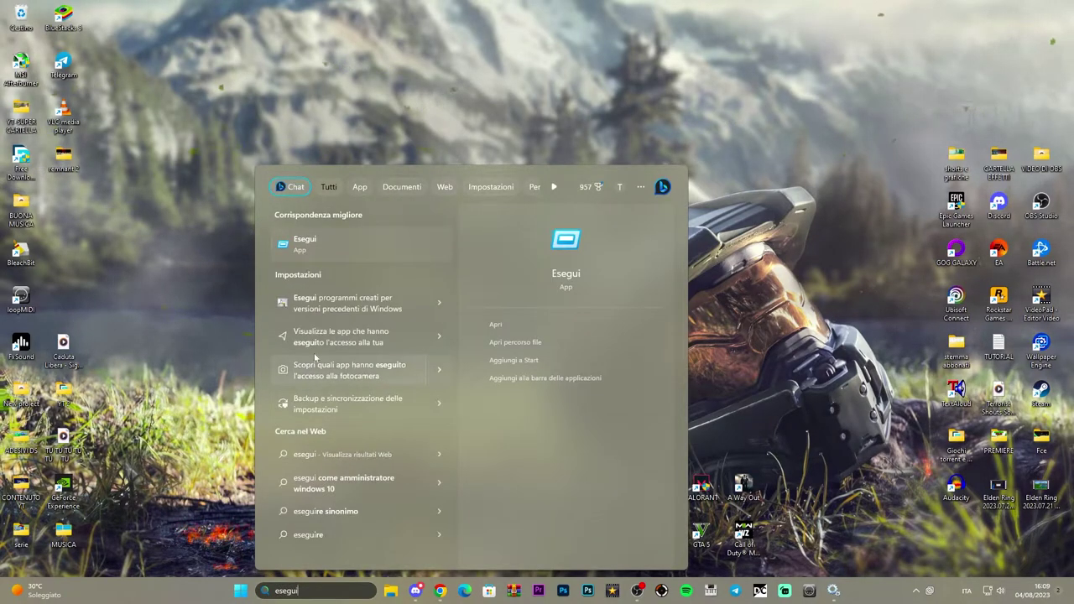
pyautogui.click(334, 249)
pyautogui.write('services.msc')
pyautogui.hotkey('ctrl', 'a')
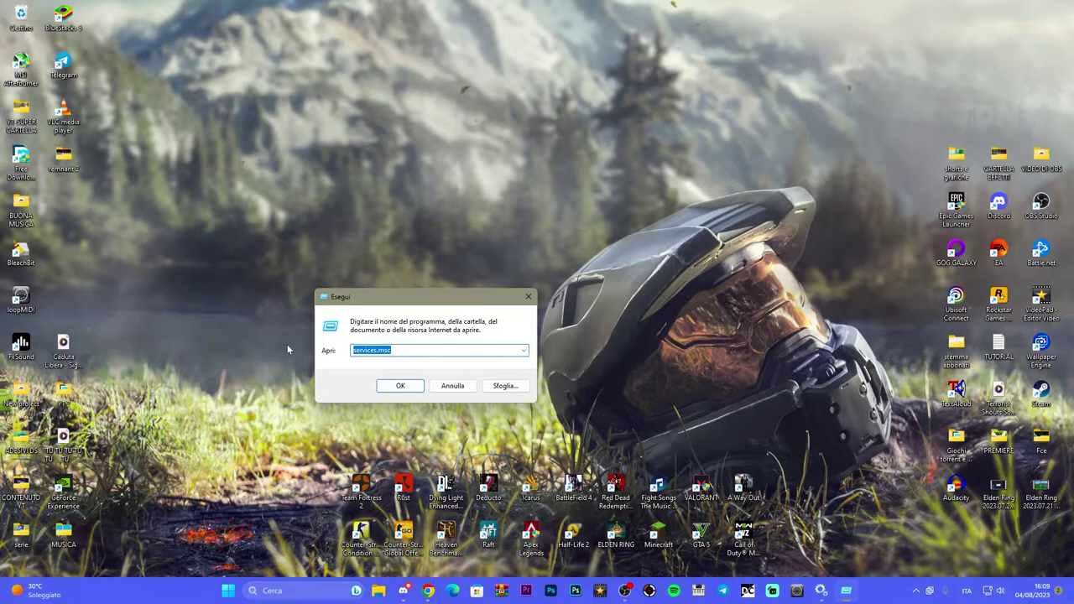
pyautogui.write('%')
pyautogui.press('Down')
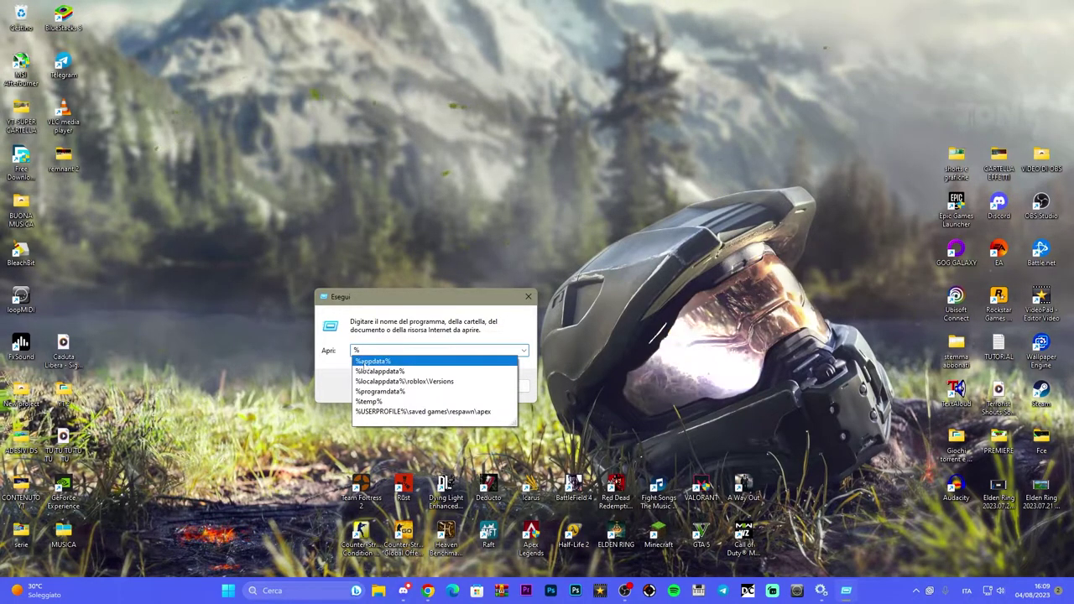
pyautogui.click(414, 361)
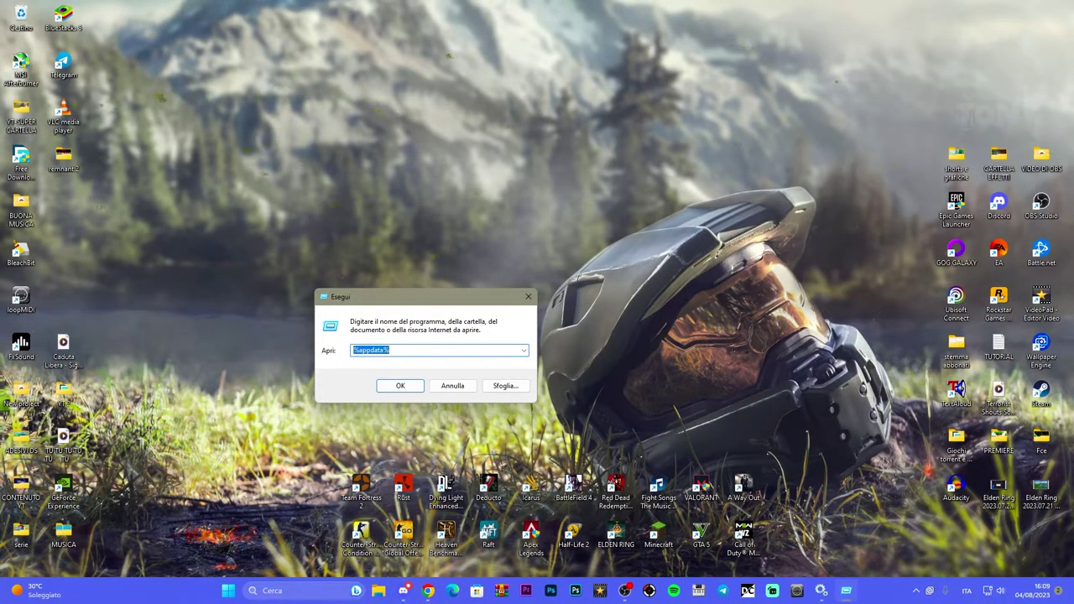
pyautogui.click(400, 385)
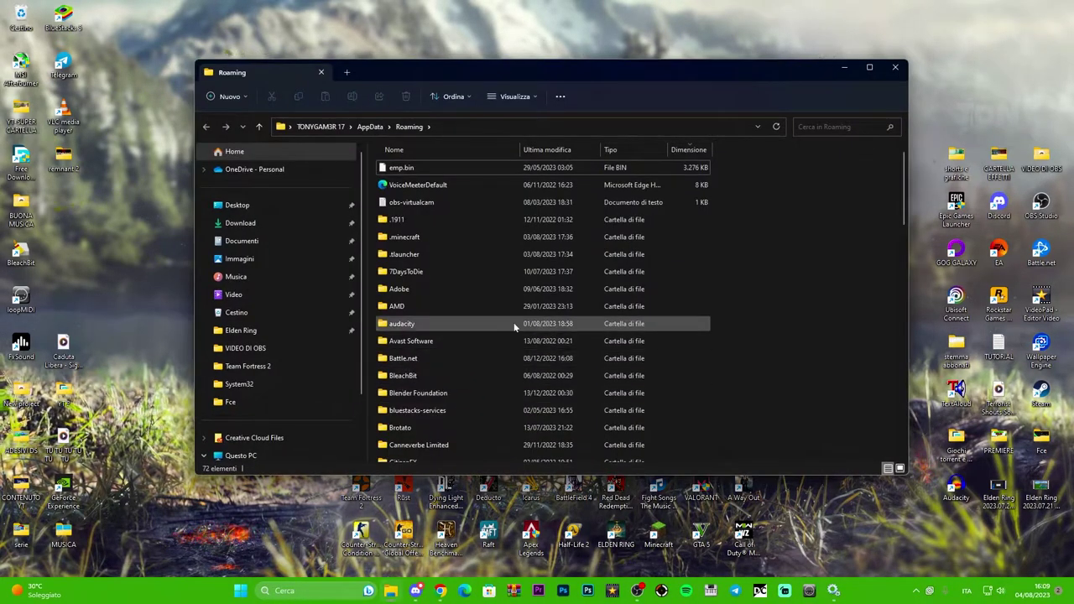
# Look through the Roaming folder for Epic folders and switch to the Local folder inside AppData.
pyautogui.scroll(-7, 513, 325)
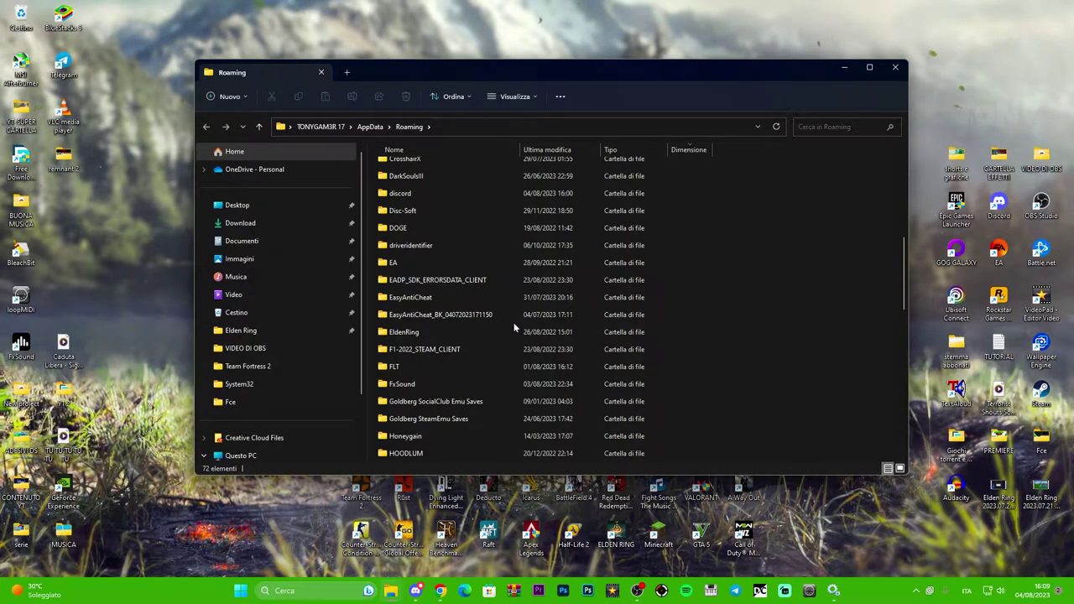
pyautogui.scroll(-5, 515, 327)
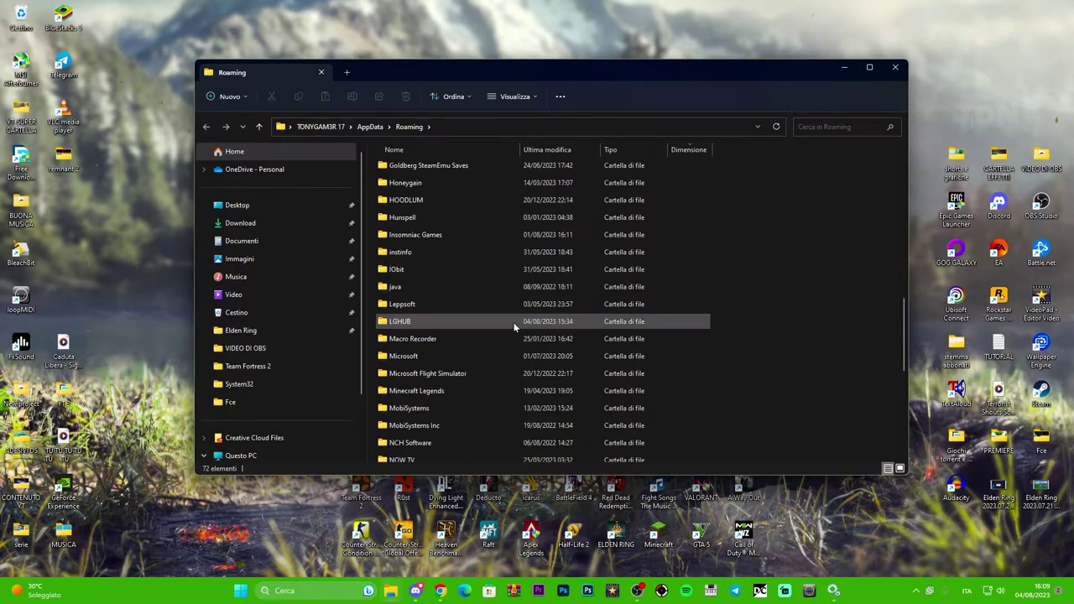
pyautogui.scroll(5, 514, 326)
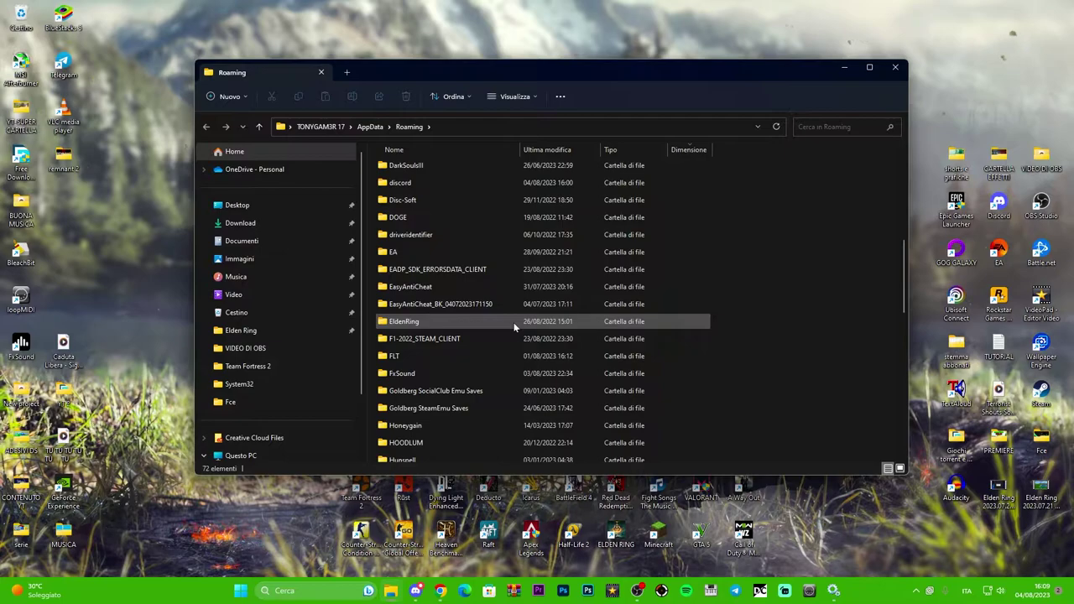
pyautogui.scroll(-10, 513, 327)
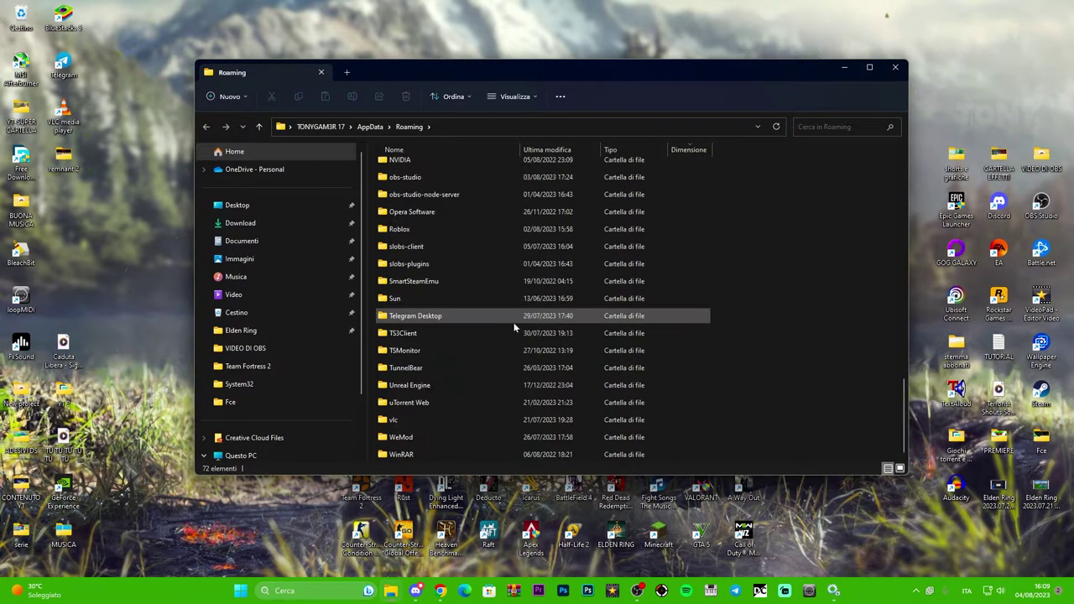
pyautogui.scroll(5, 513, 322)
pyautogui.click(381, 128)
pyautogui.doubleClick(396, 167)
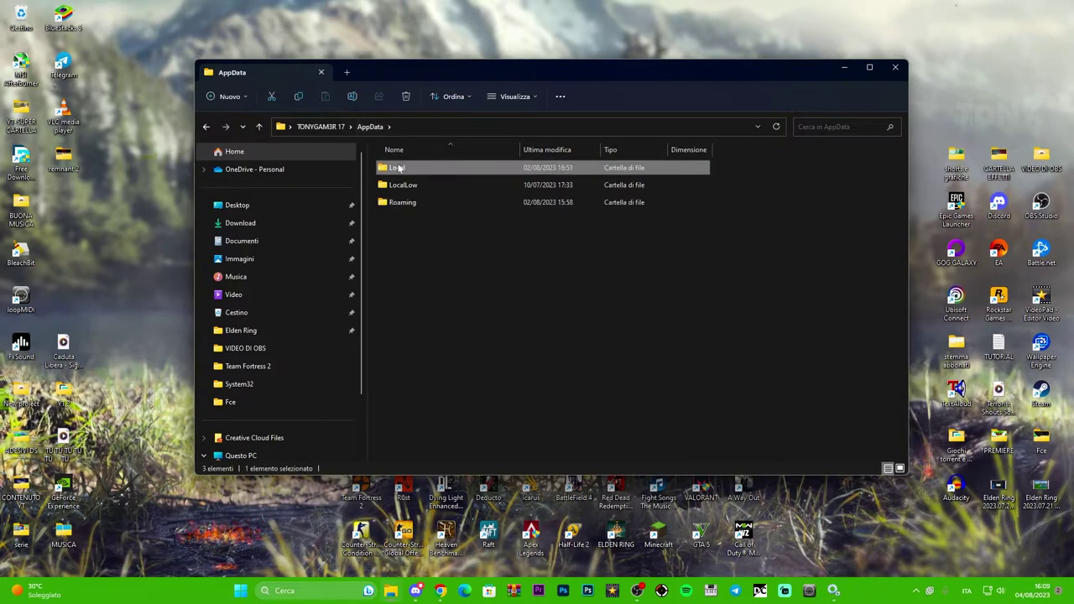
# Locate the Epic Games folder in Local and open the BrowserCache folder inside its EOSOverlay folder.
pyautogui.scroll(-3, 467, 317)
pyautogui.scroll(-7, 469, 317)
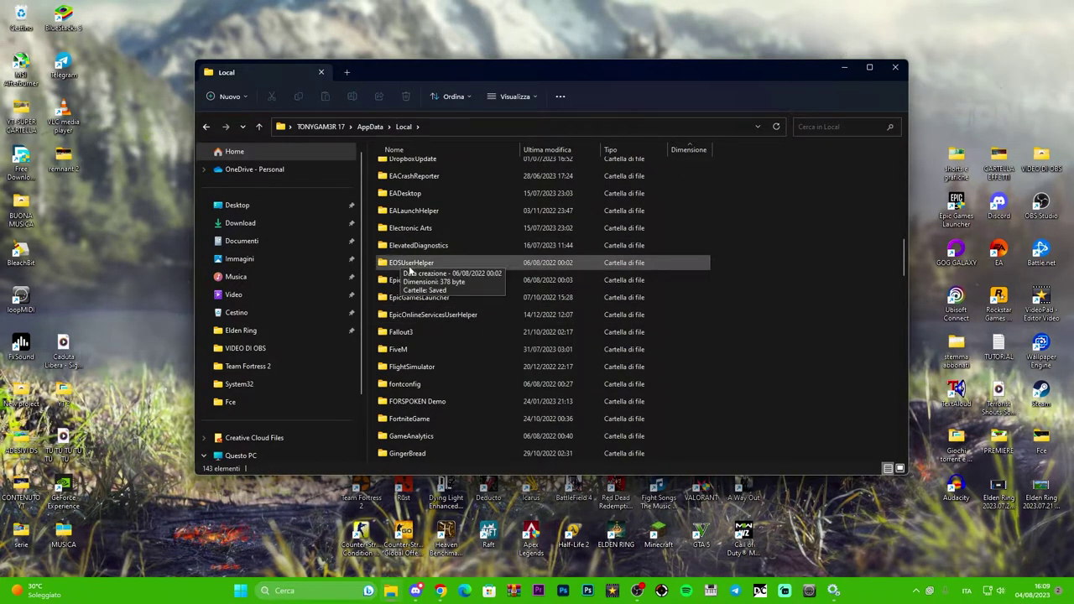
pyautogui.click(400, 285)
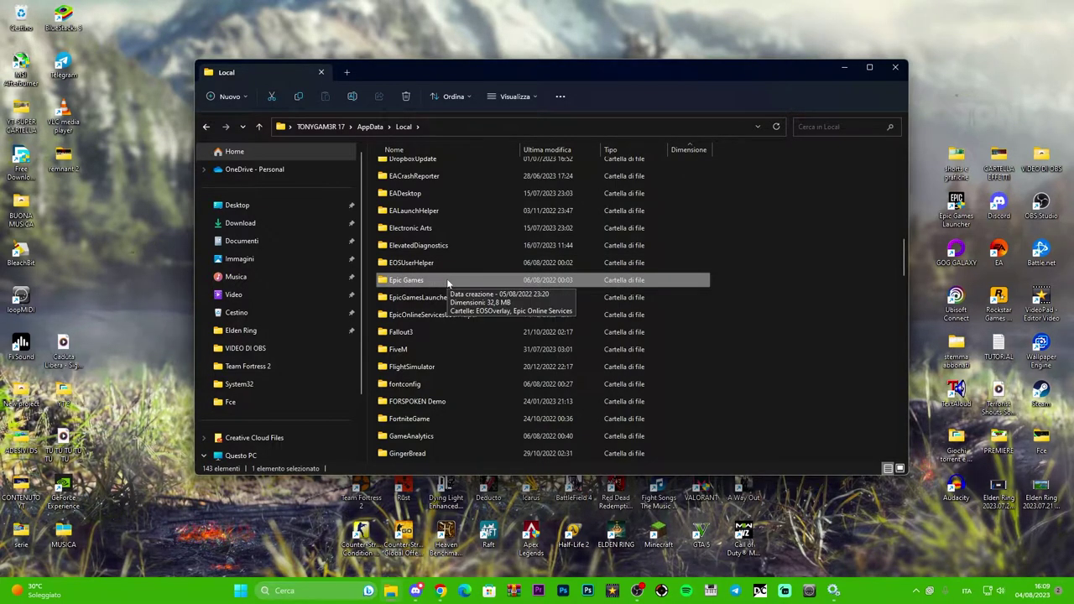
pyautogui.click(471, 299)
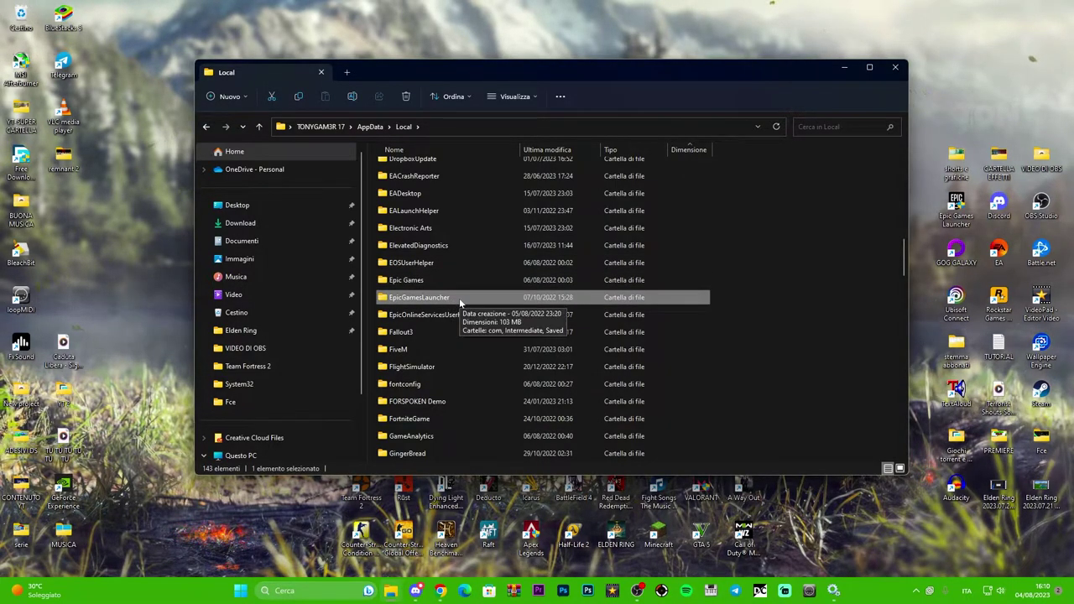
pyautogui.doubleClick(452, 280)
pyautogui.doubleClick(438, 167)
pyautogui.doubleClick(450, 174)
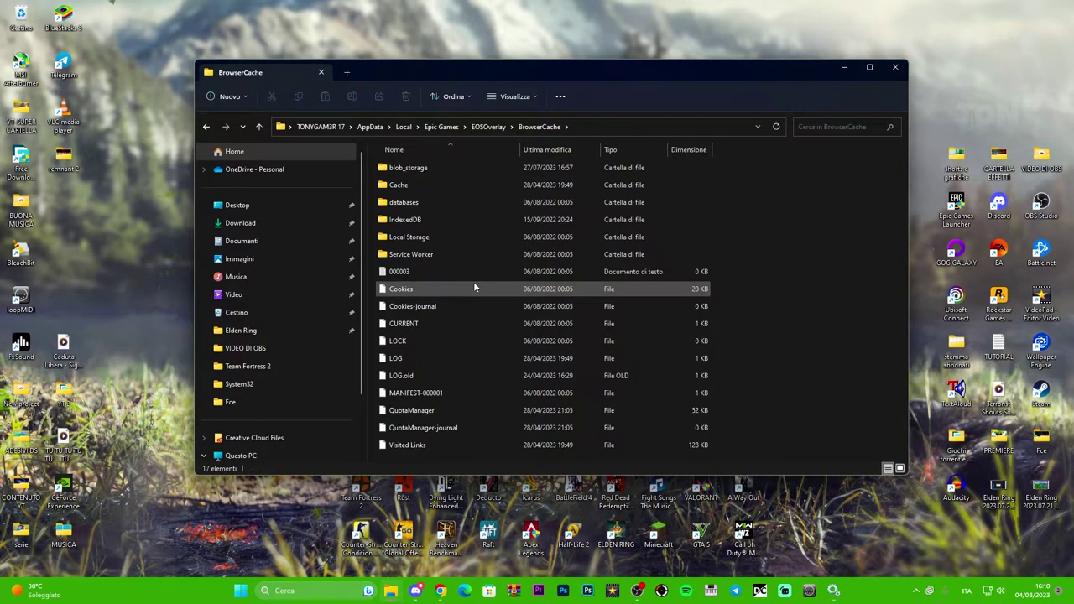
pyautogui.click(205, 126)
pyautogui.doubleClick(450, 168)
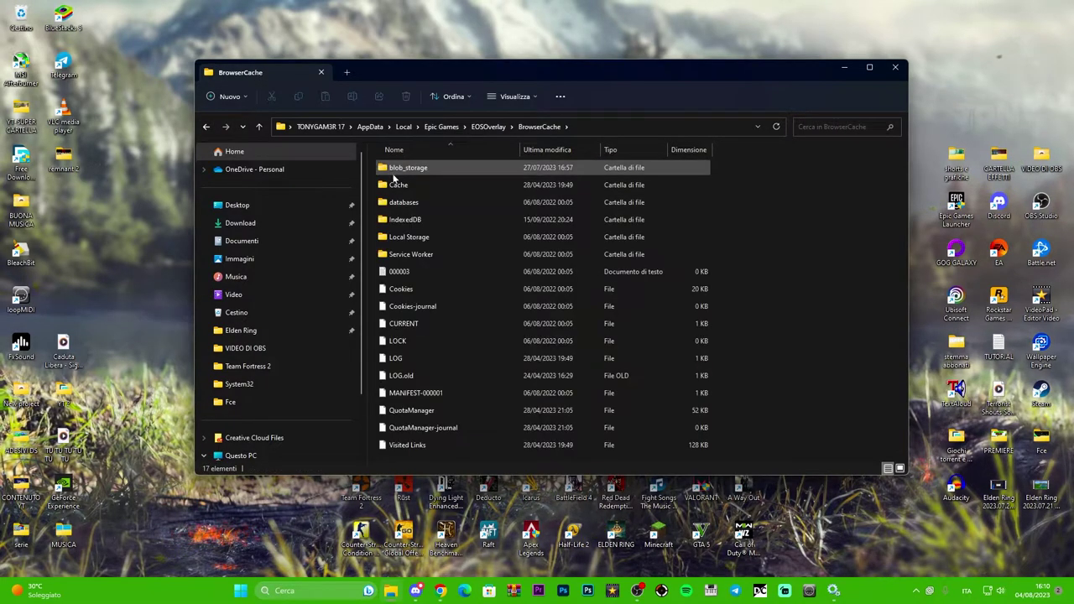
# Delete everything inside the BrowserCache folder and empty the Recycle Bin.
pyautogui.click(404, 173)
pyautogui.hotkey('ctrl', 'a')
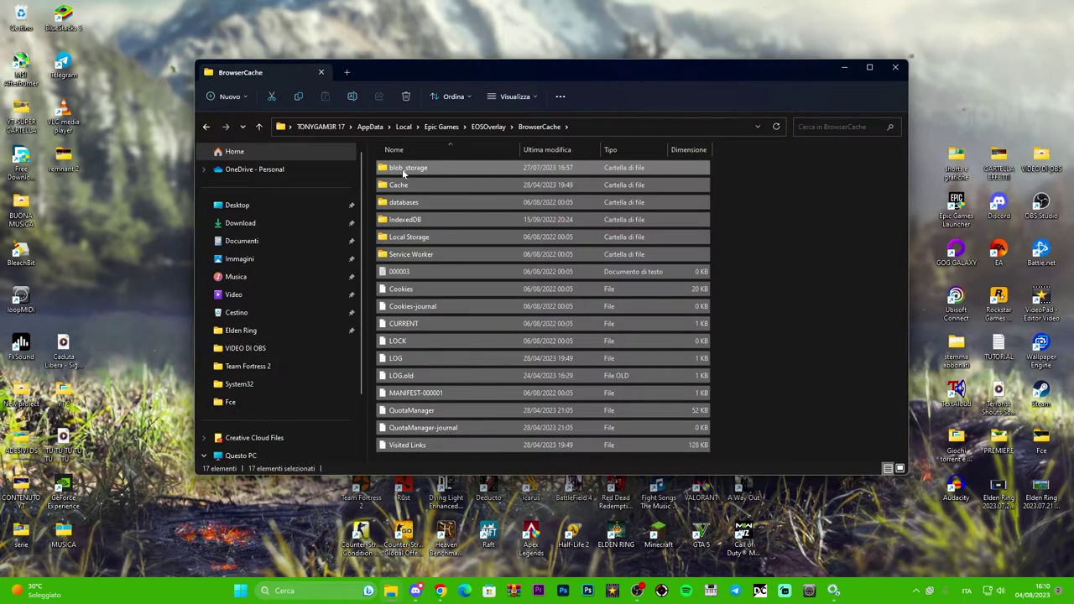
pyautogui.press('Delete')
pyautogui.rightClick(20, 17)
pyautogui.click(92, 73)
pyautogui.click(579, 304)
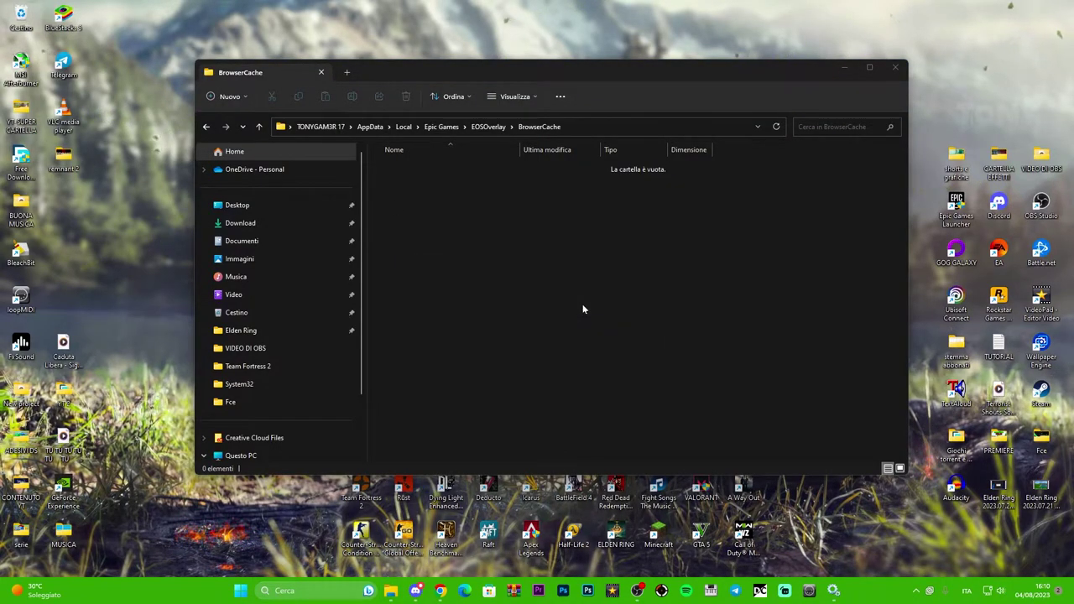
# Go back to the Epic Games folder and open its Epic Online Services folder.
pyautogui.click(207, 126)
pyautogui.click(206, 126)
pyautogui.click(204, 127)
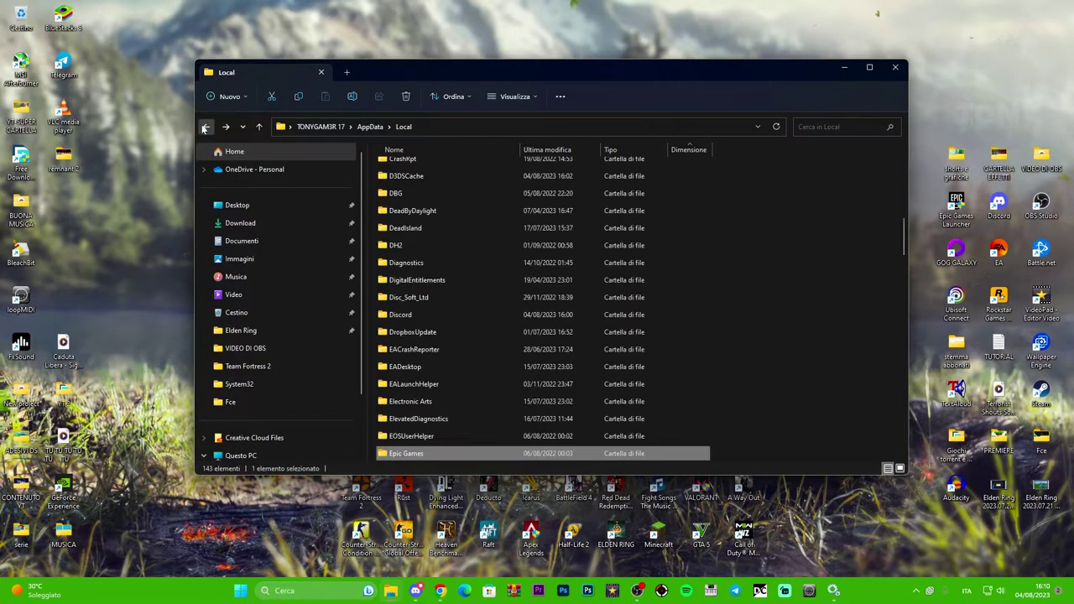
pyautogui.click(227, 127)
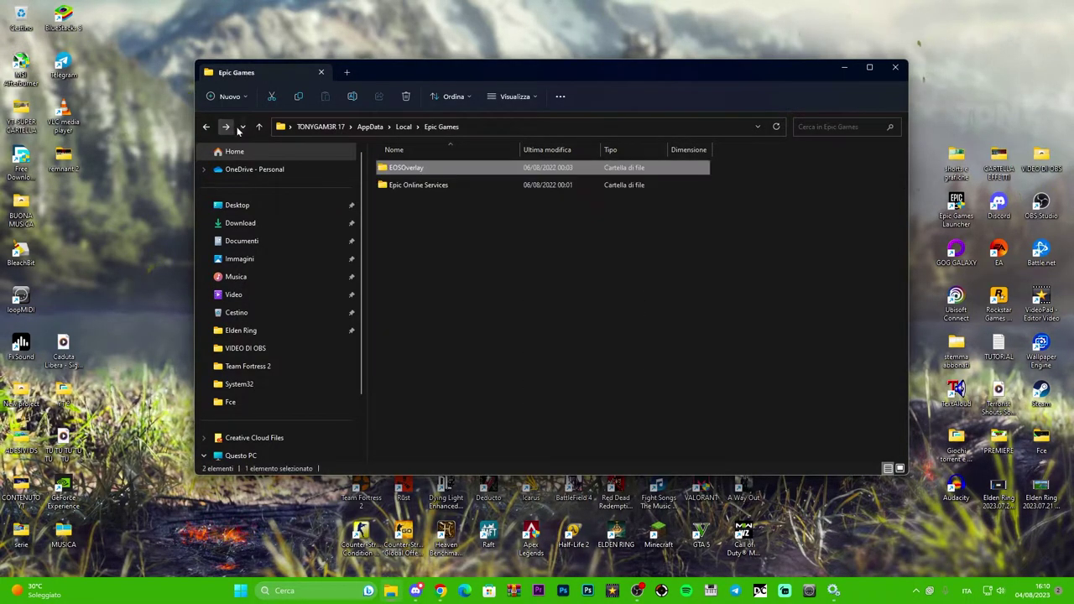
pyautogui.doubleClick(440, 188)
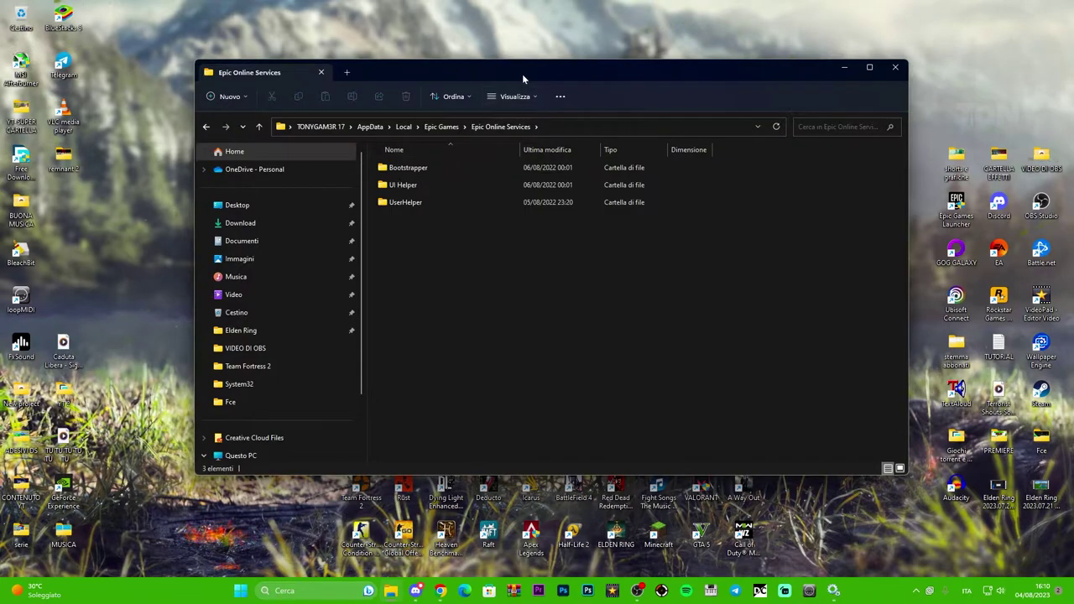
# Show the Epic Online Services entry in the Services console beside the folder window, and return to the folder.
pyautogui.moveTo(522, 73); pyautogui.dragTo(493, 89)
pyautogui.click(833, 591)
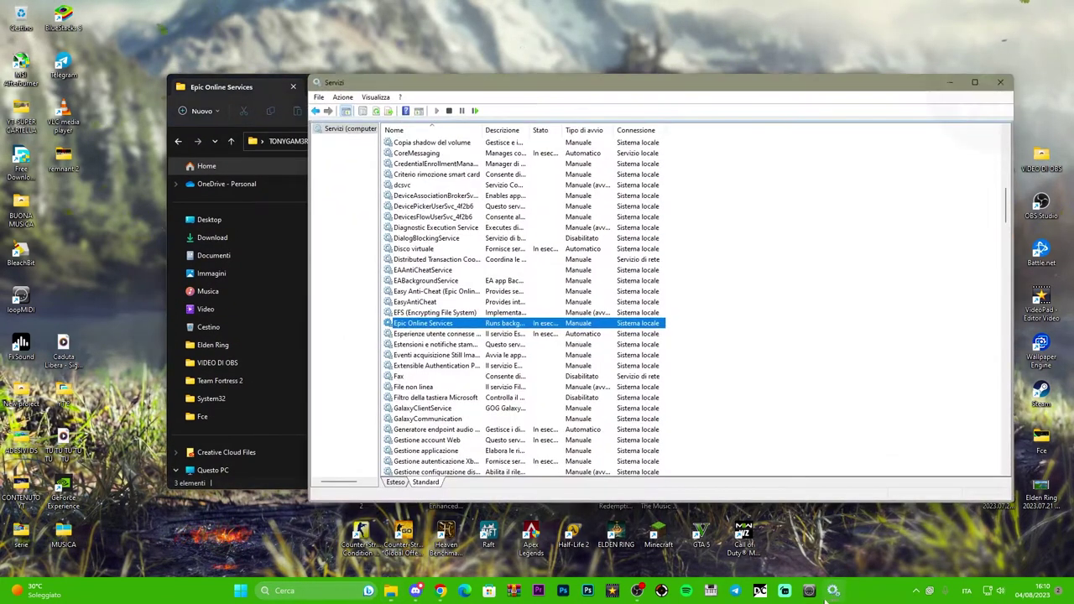
pyautogui.moveTo(504, 81); pyautogui.dragTo(827, 66)
pyautogui.click(446, 163)
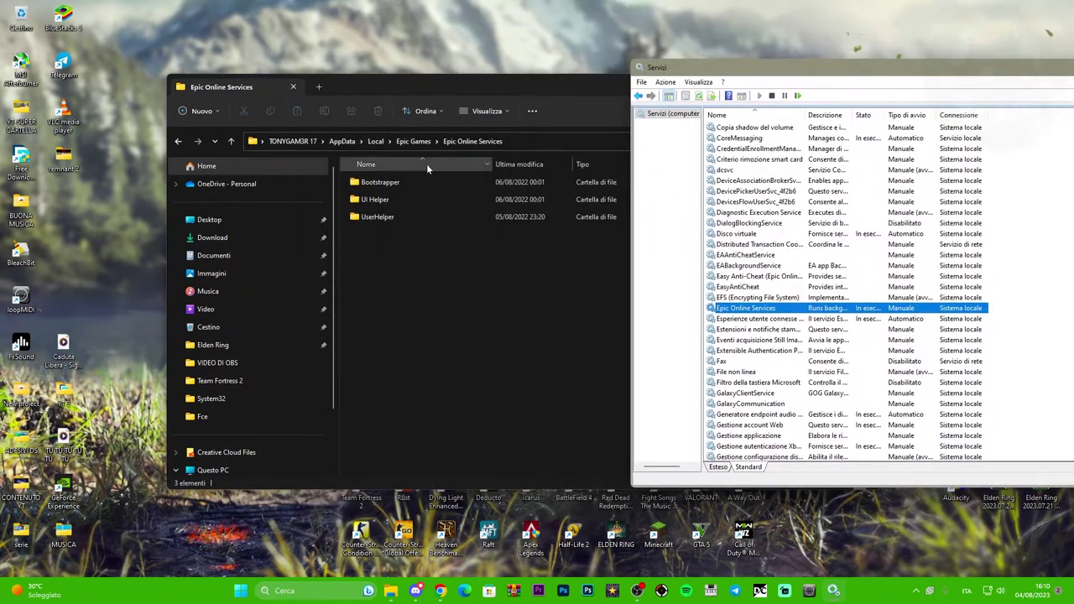
pyautogui.click(451, 304)
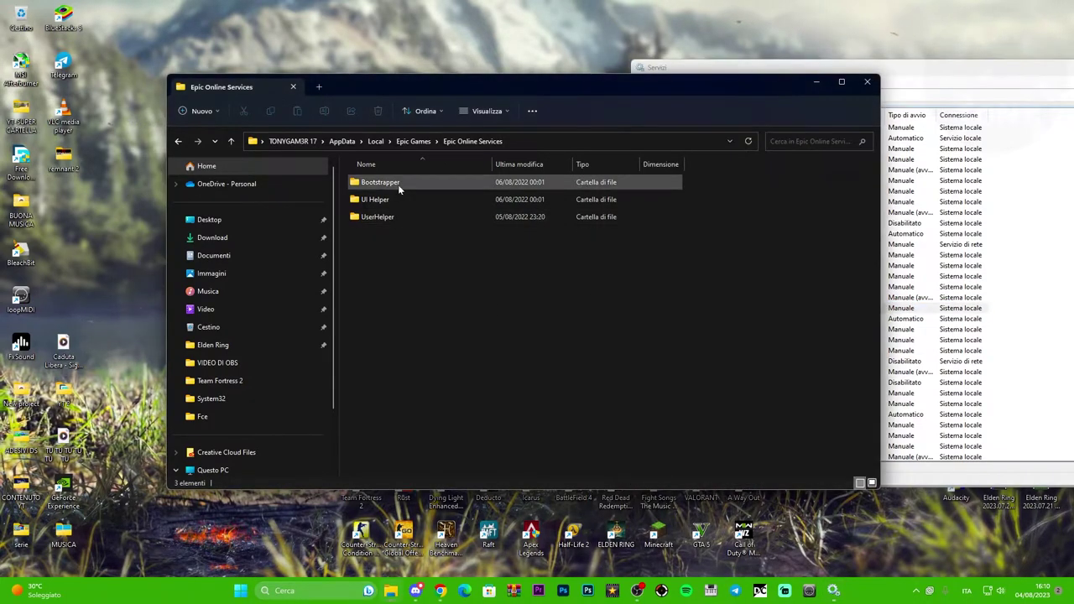
# Check the Bootstrapper folder and open the Cache folder inside UI Helper.
pyautogui.doubleClick(397, 183)
pyautogui.click(178, 141)
pyautogui.doubleClick(398, 200)
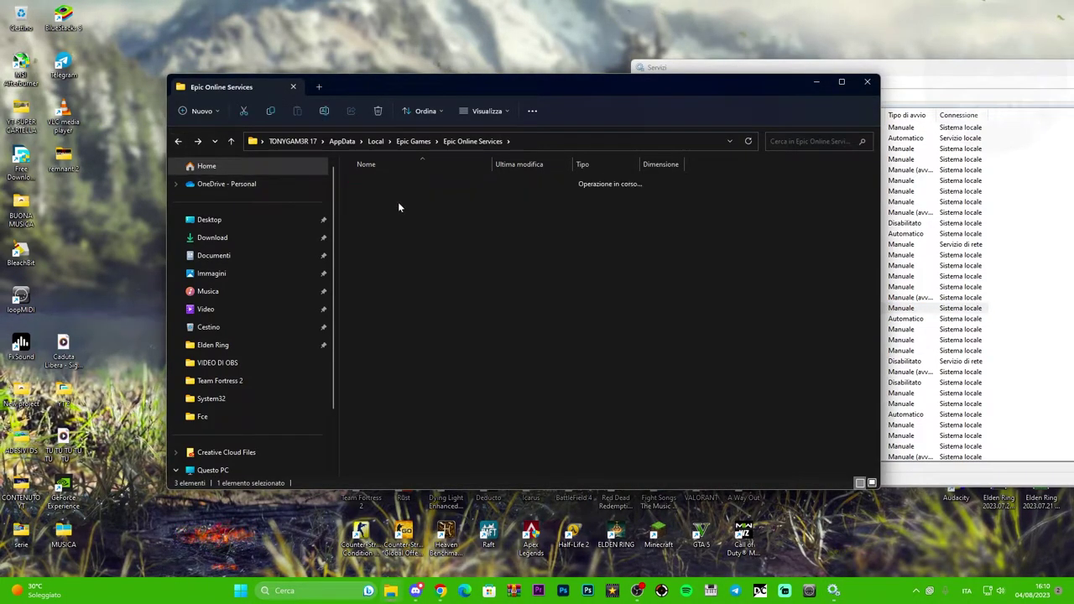
pyautogui.doubleClick(367, 182)
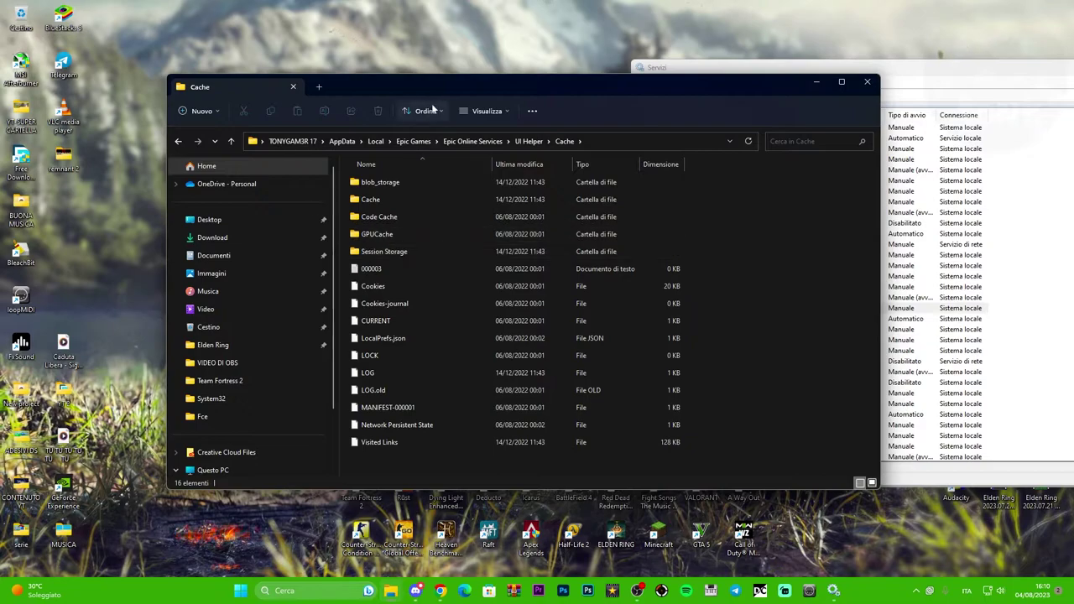
# Delete all files and folders in the UI Helper Cache folder and empty the Recycle Bin.
pyautogui.moveTo(432, 85); pyautogui.dragTo(448, 84)
pyautogui.click(427, 181)
pyautogui.hotkey('ctrl', 'a')
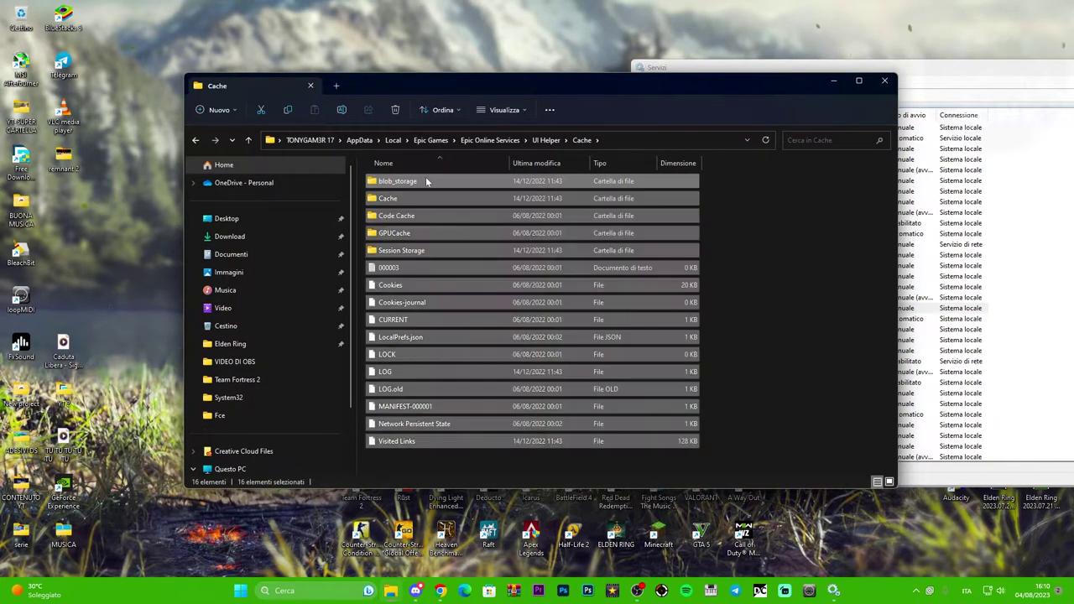
pyautogui.press('Delete')
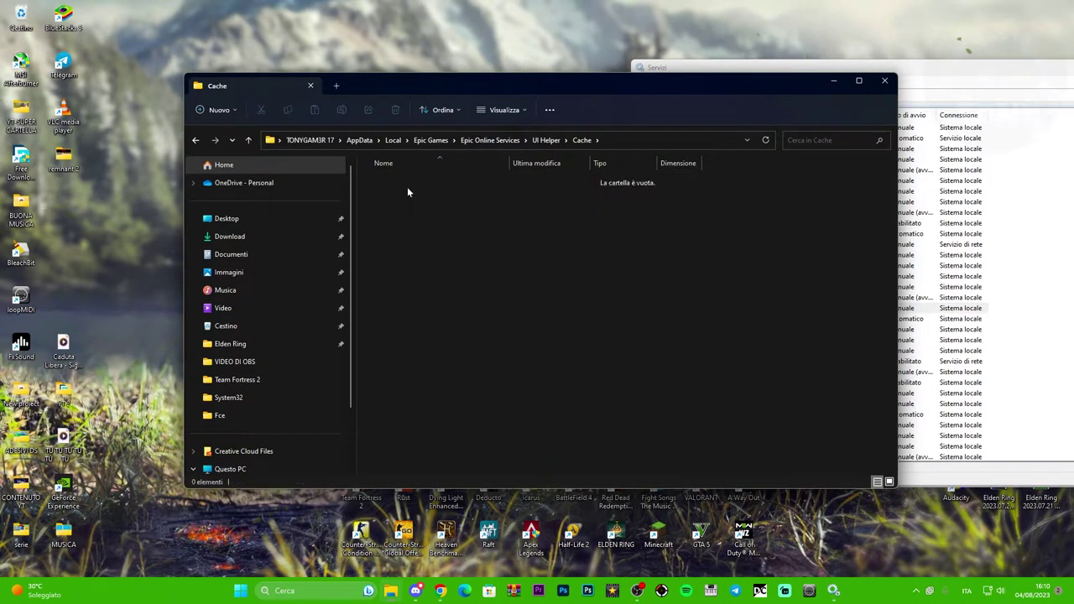
pyautogui.rightClick(21, 17)
pyautogui.click(68, 66)
pyautogui.click(593, 309)
# Check the contents of the UserHelper folder and go back to the Epic Games folder.
pyautogui.click(195, 141)
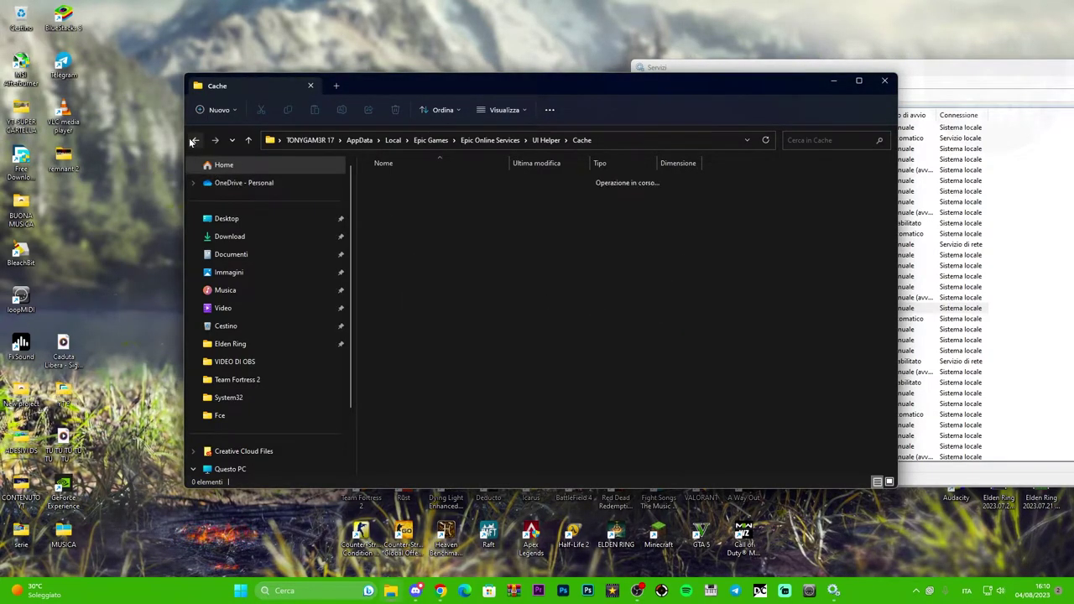
pyautogui.click(196, 141)
pyautogui.doubleClick(416, 216)
pyautogui.click(195, 140)
pyautogui.click(195, 140)
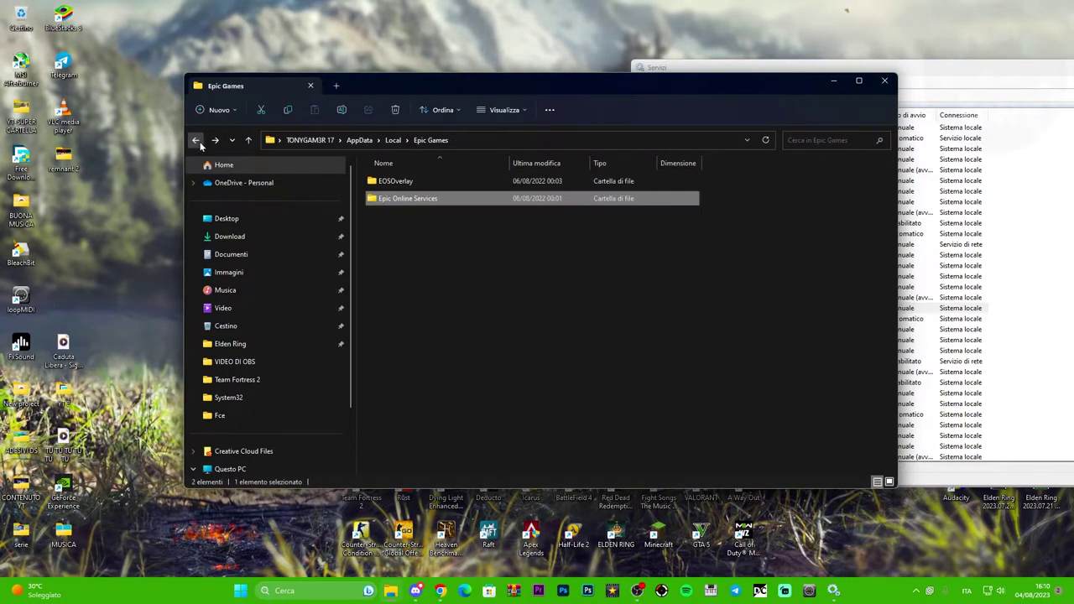
# Return to the Local folder and open the Saved folder inside EpicGamesLauncher.
pyautogui.click(196, 140)
pyautogui.scroll(-2, 486, 286)
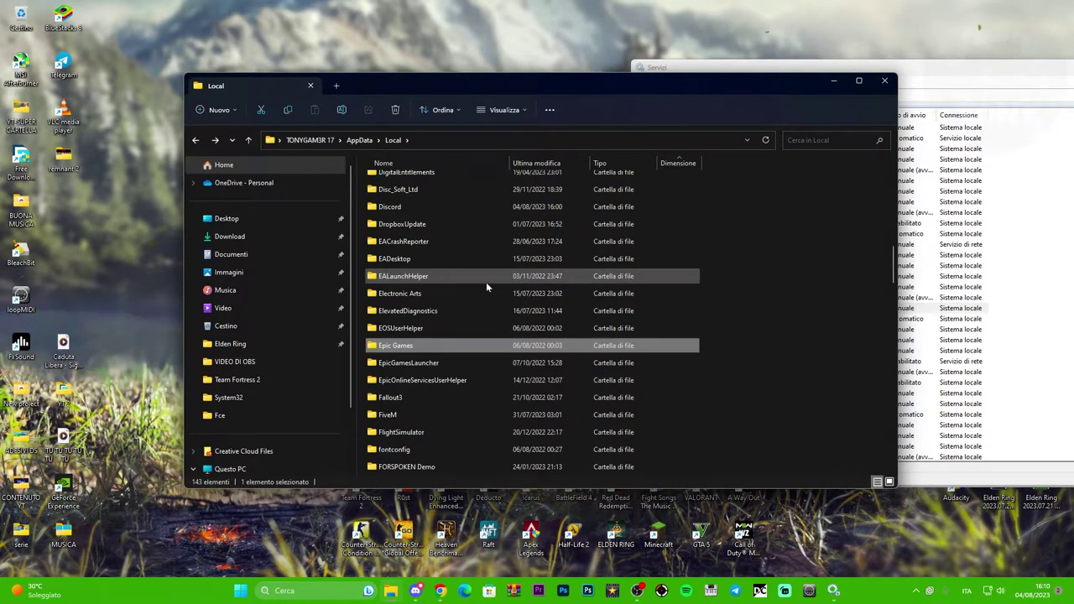
pyautogui.doubleClick(434, 364)
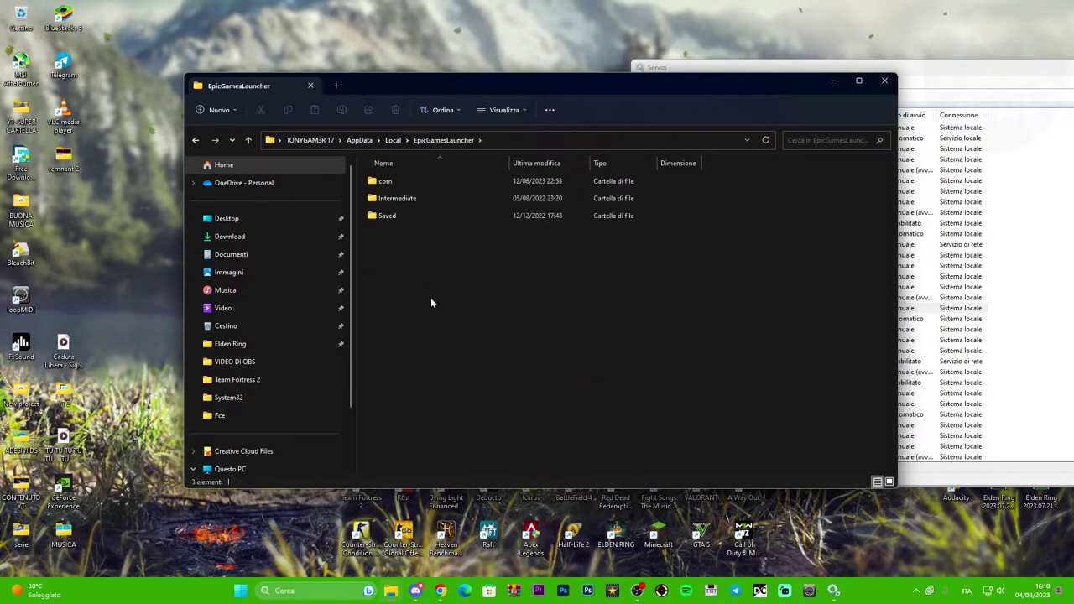
pyautogui.doubleClick(408, 215)
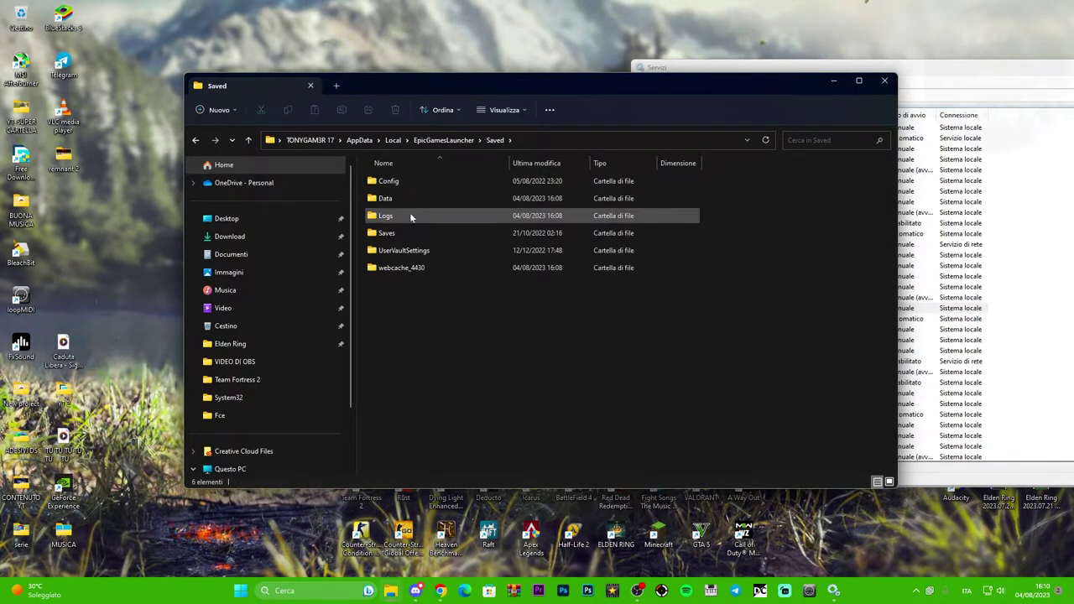
# Check the Saves folder down to the CloudCache subfolder and go back to the Saved folder.
pyautogui.doubleClick(408, 232)
pyautogui.doubleClick(415, 182)
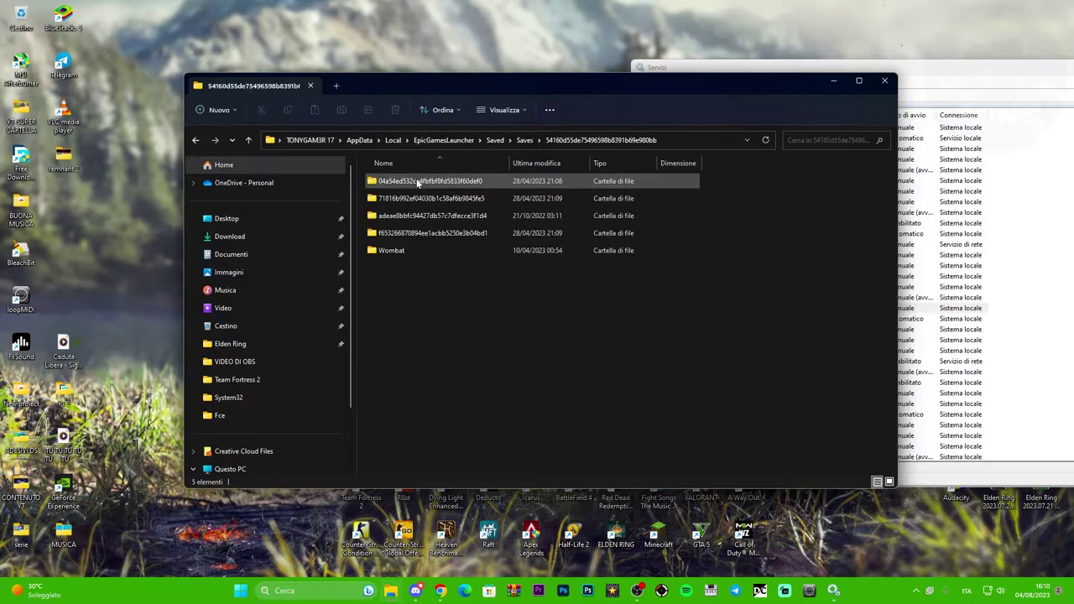
pyautogui.doubleClick(410, 233)
pyautogui.doubleClick(407, 182)
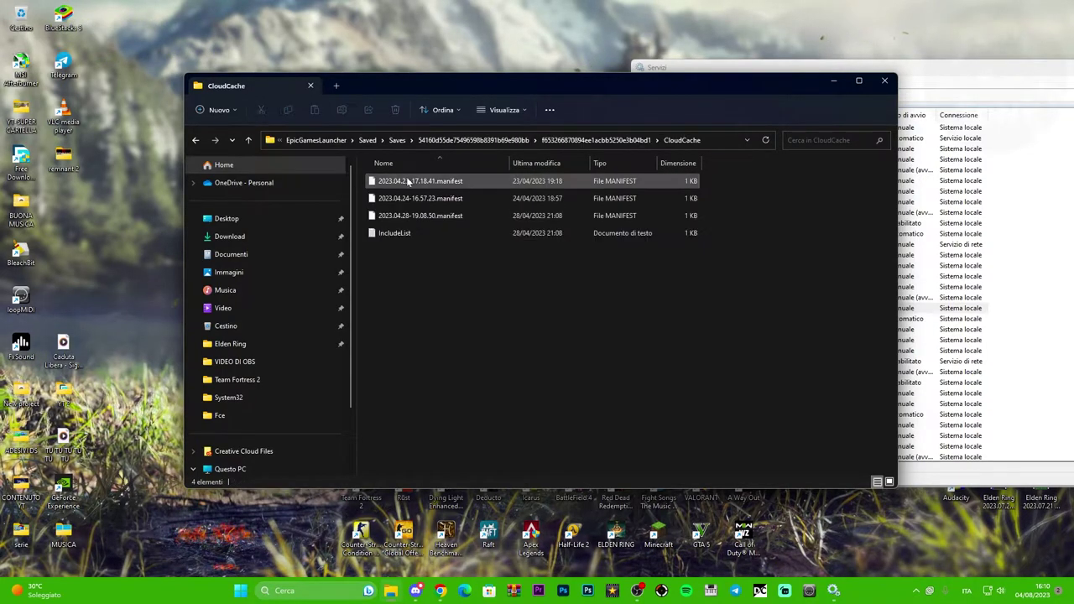
pyautogui.click(197, 141)
pyautogui.click(196, 141)
pyautogui.click(197, 141)
pyautogui.click(197, 141)
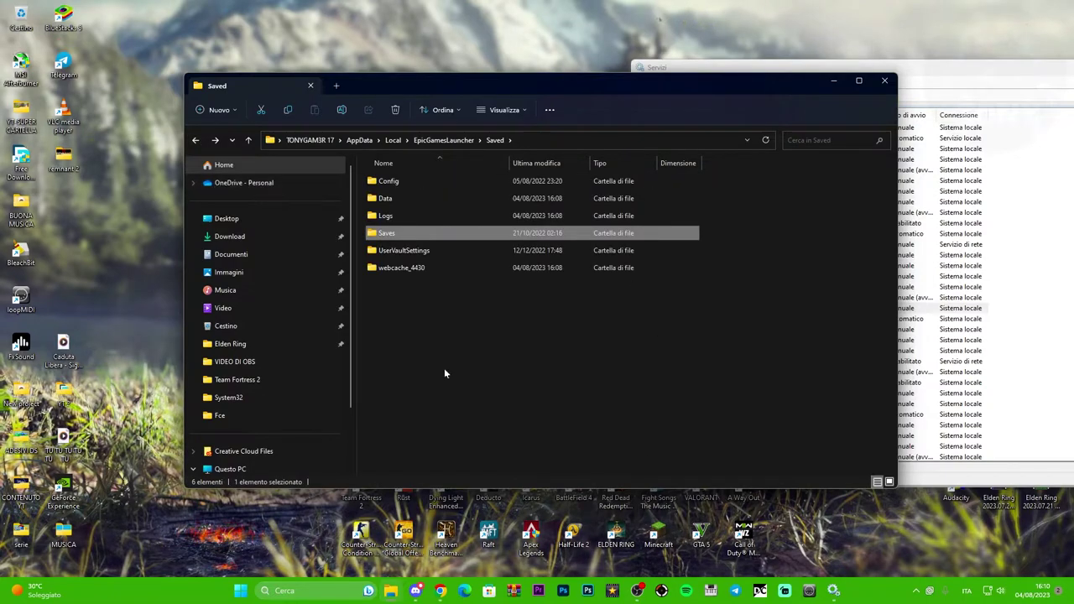
# Close the Saved folder window and the Services window to clear the desktop.
pyautogui.moveTo(494, 77); pyautogui.dragTo(451, 88)
pyautogui.click(837, 87)
pyautogui.moveTo(839, 67); pyautogui.dragTo(304, 98)
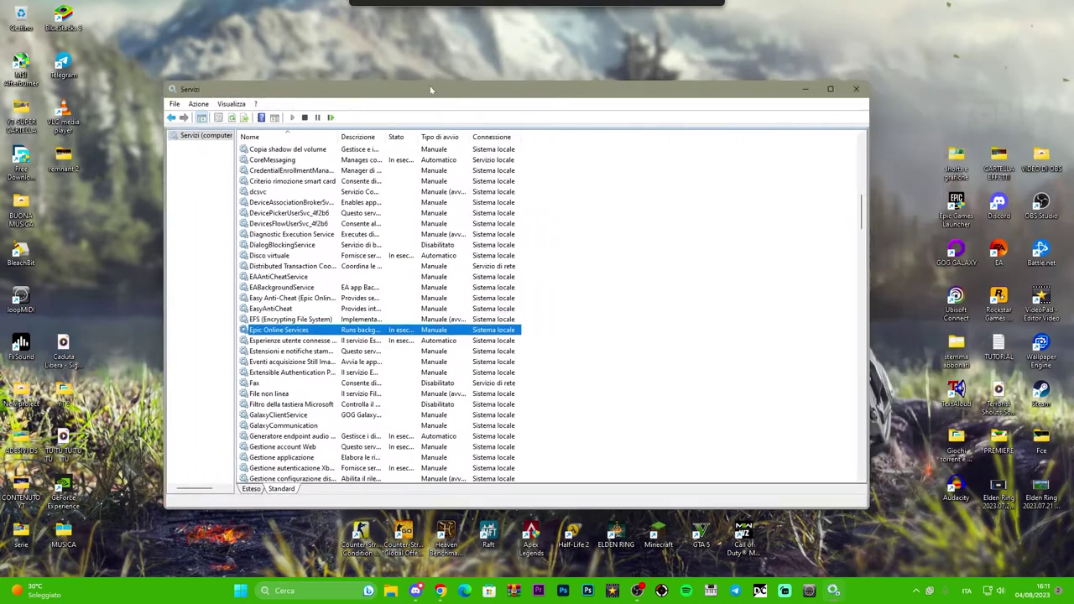
pyautogui.click(857, 89)
# Move the Epic Games Launcher shortcut to the middle of the desktop and view its available actions.
pyautogui.moveTo(951, 220); pyautogui.dragTo(823, 230)
pyautogui.moveTo(652, 215); pyautogui.dragTo(532, 211)
pyautogui.rightClick(532, 206)
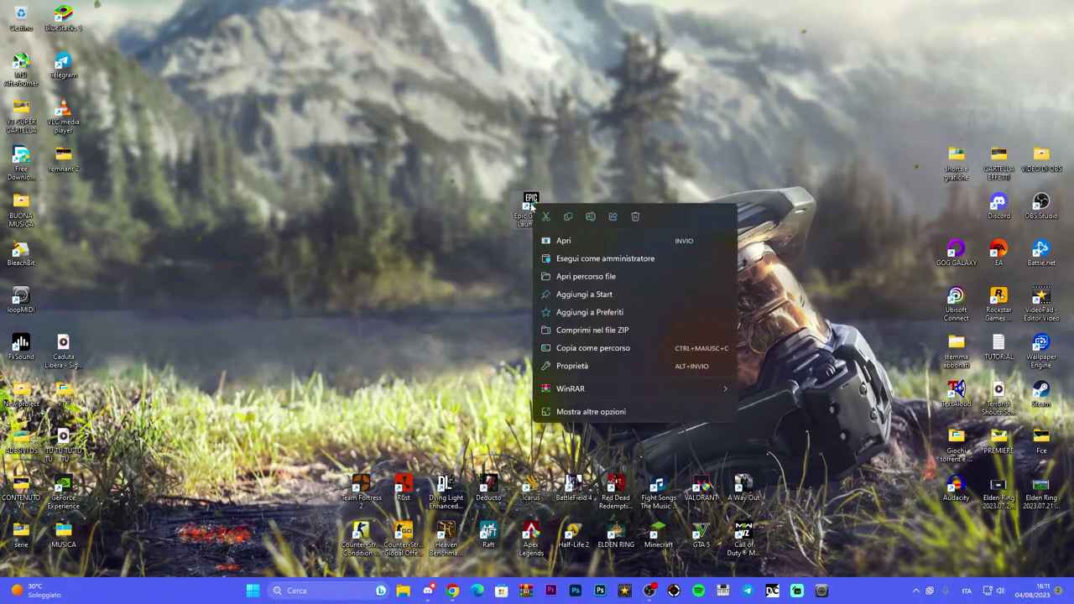
pyautogui.click(513, 433)
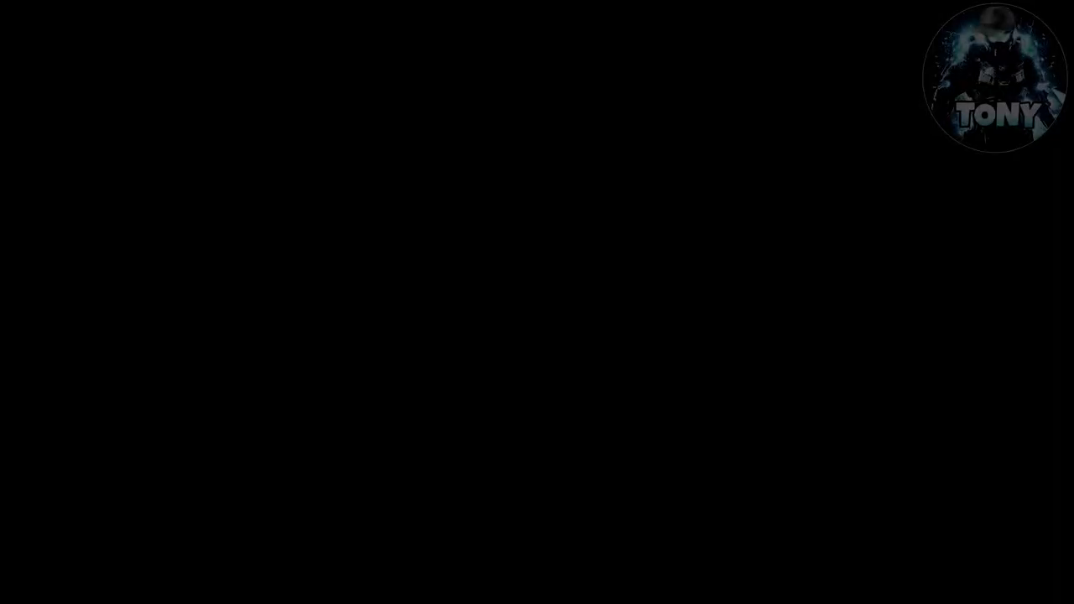